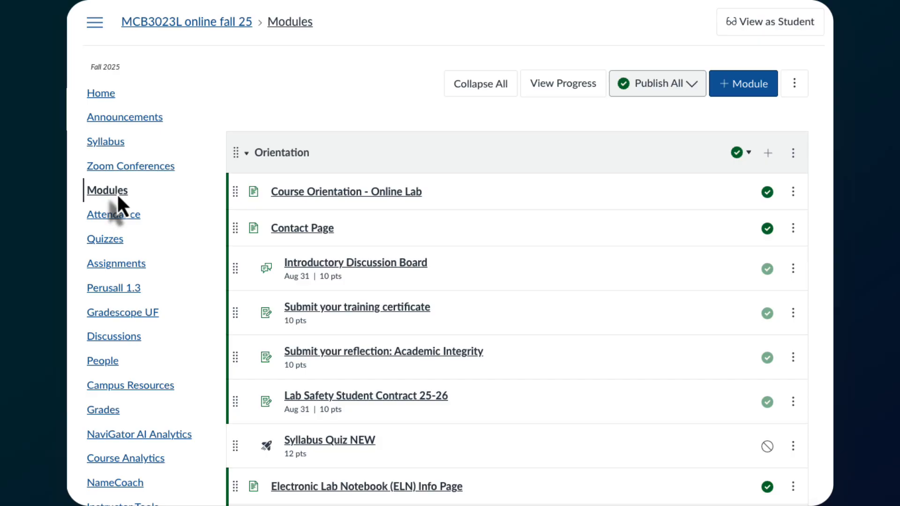
- Open the Contact Page for editing, close the DesignPLUS sidebar, and scroll to the TA1 tab panel
left_click(319, 228)
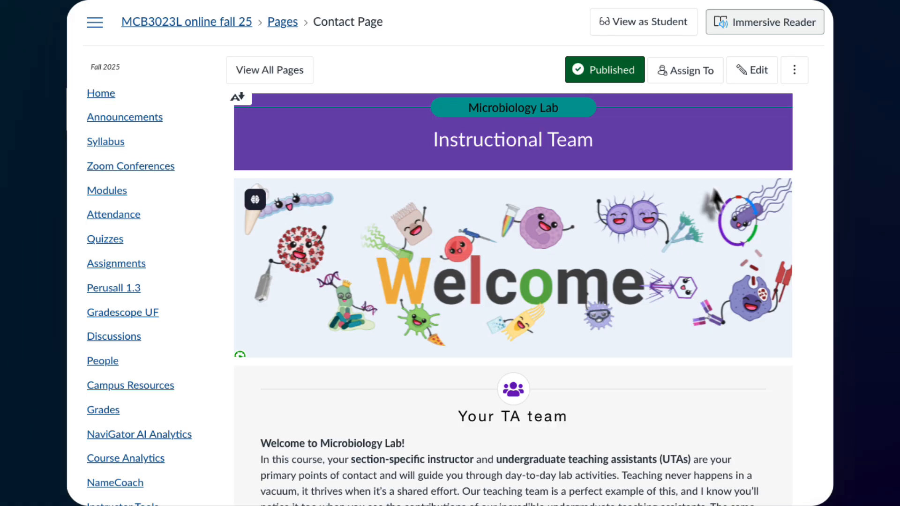
left_click(754, 75)
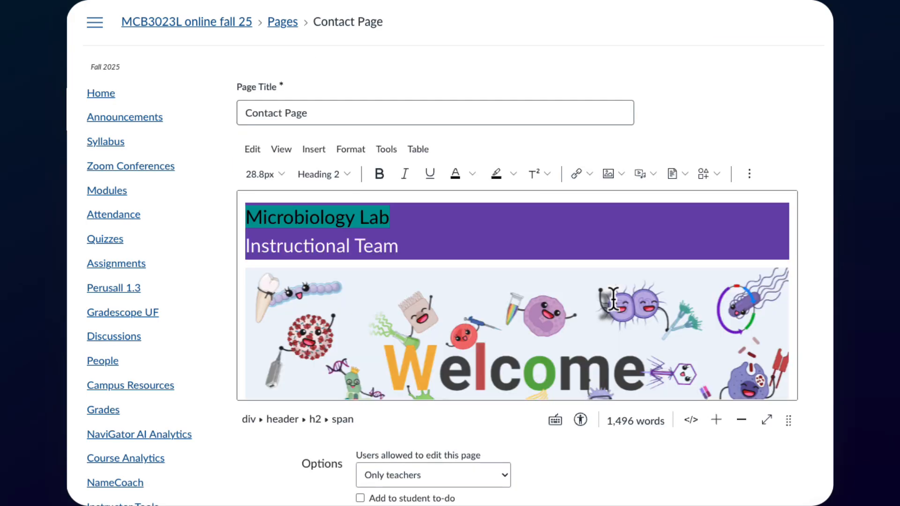
scroll(613, 299, "down", 5)
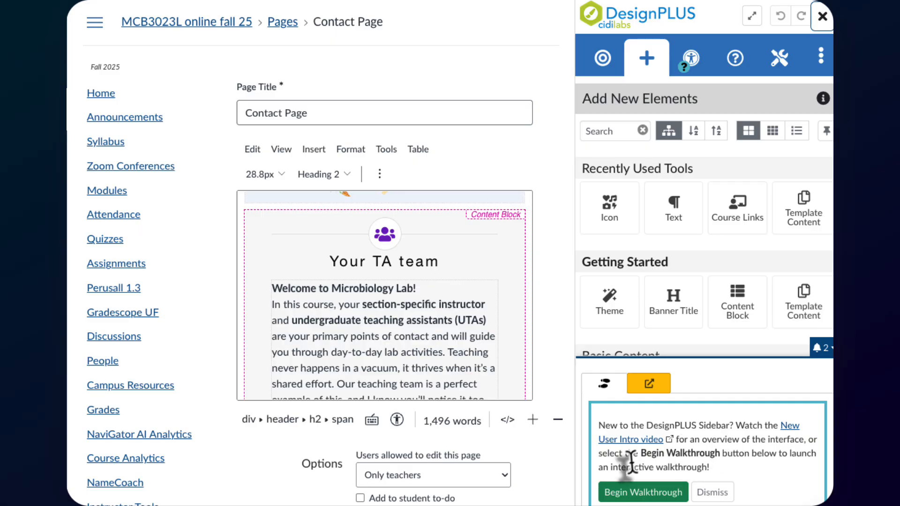
left_click(822, 17)
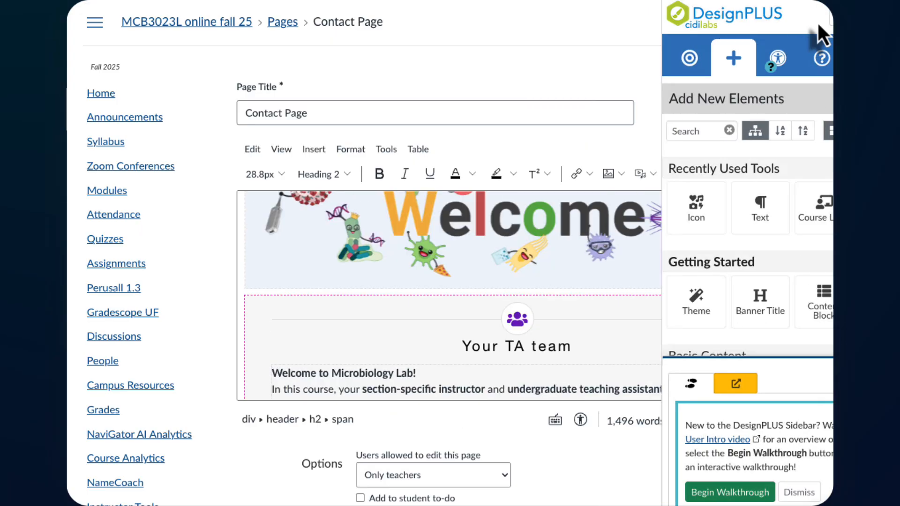
scroll(645, 293, "down", 5)
scroll(645, 294, "down", 10)
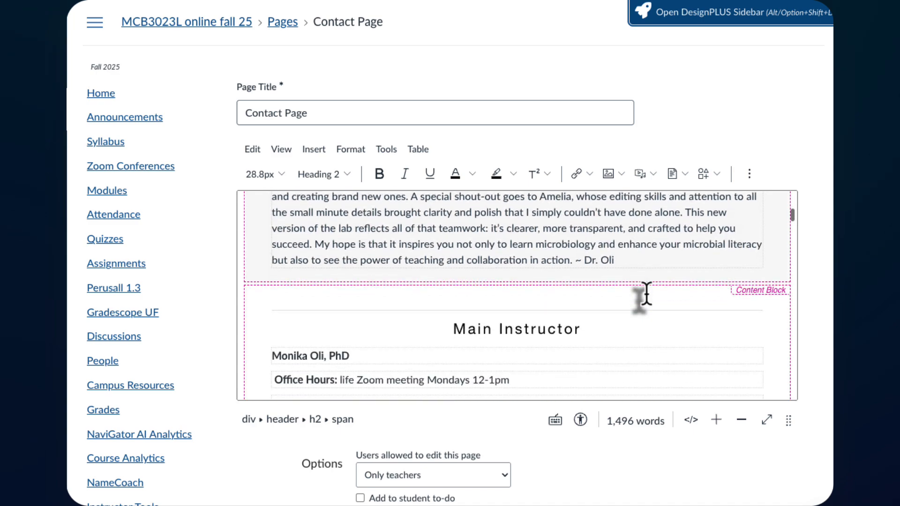
scroll(646, 293, "down", 1)
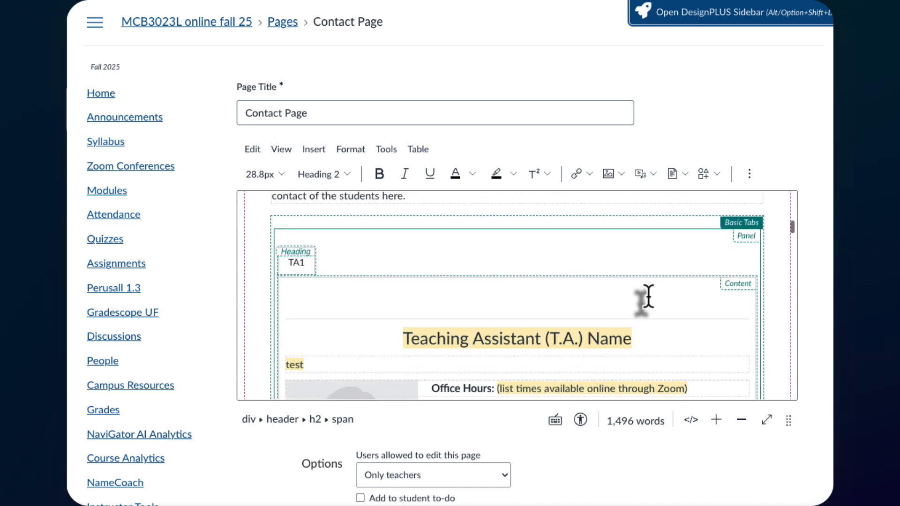
- Replace the TA1 tab heading and the T.A. Name heading with the TA's name
left_click(306, 269)
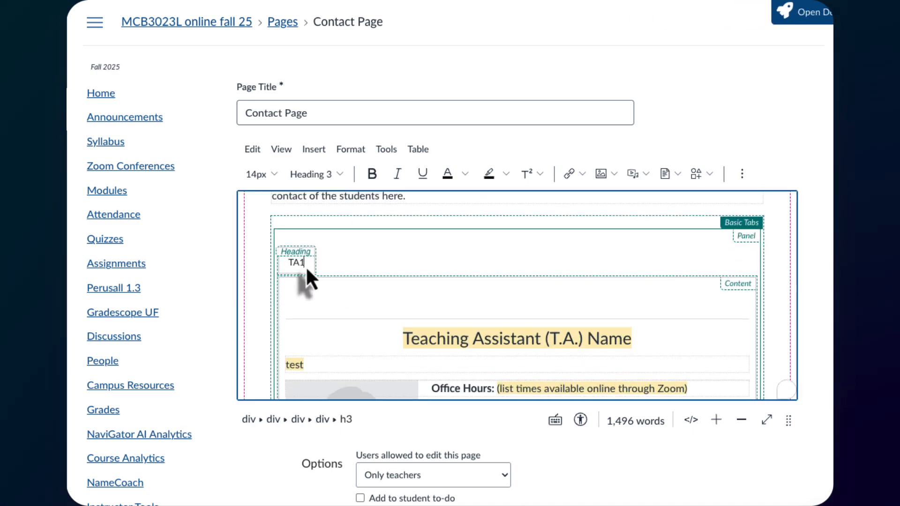
key("BackSpace")
key("BackSpace")
key("BackSpace")
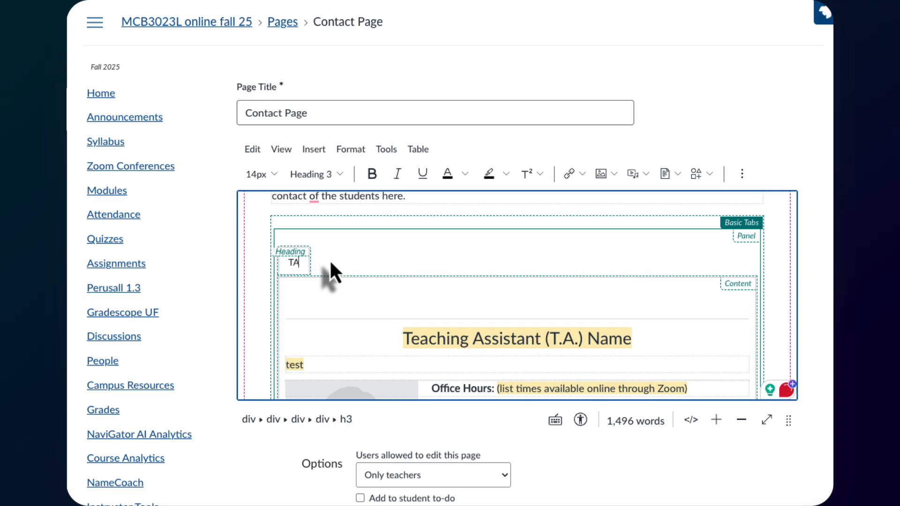
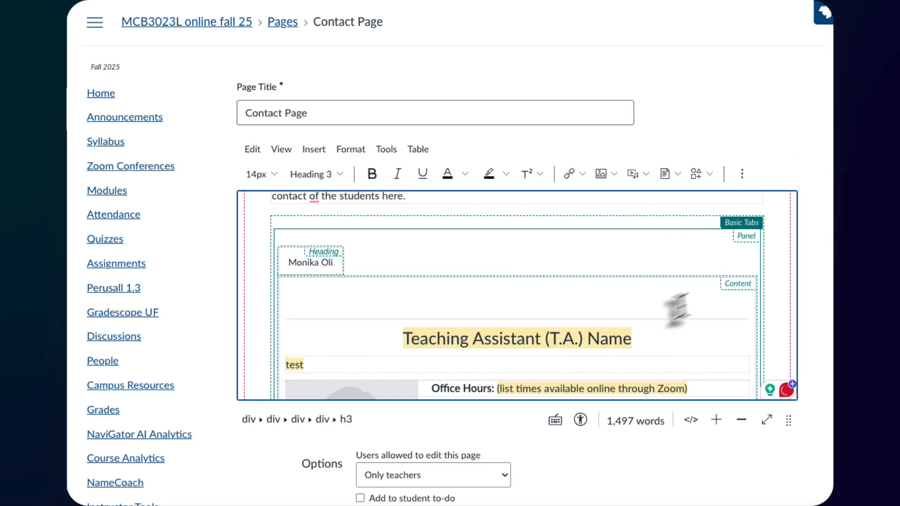
left_click_drag(402, 338, 622, 337)
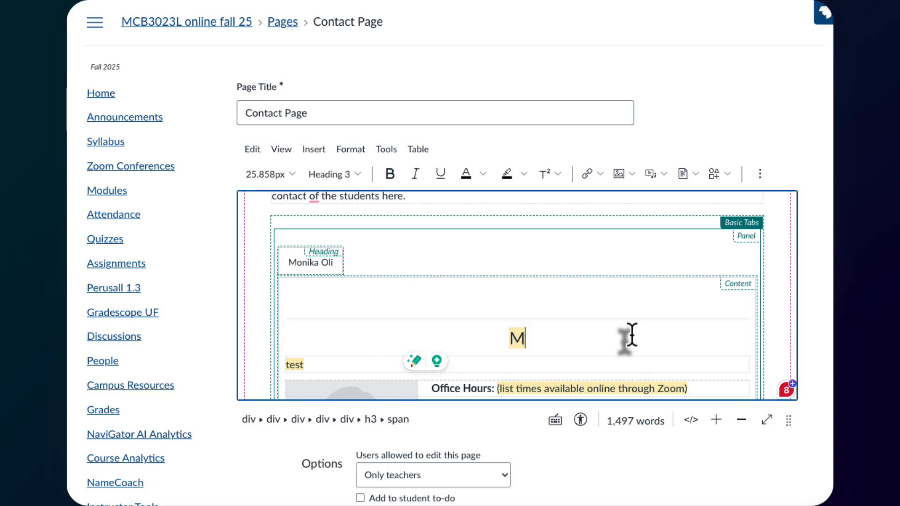
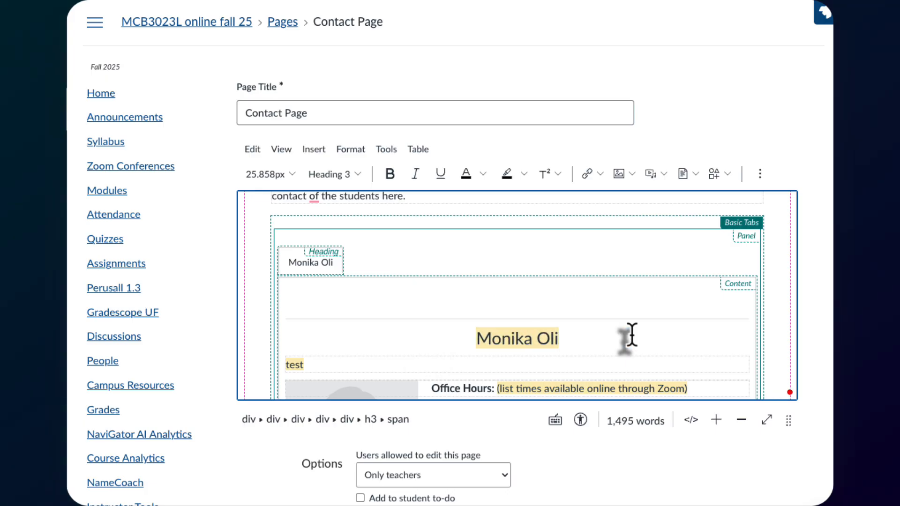
- Remove the tan highlight from the name heading and TA details by setting no highlight color
scroll(631, 334, "down", 2)
left_click(462, 257)
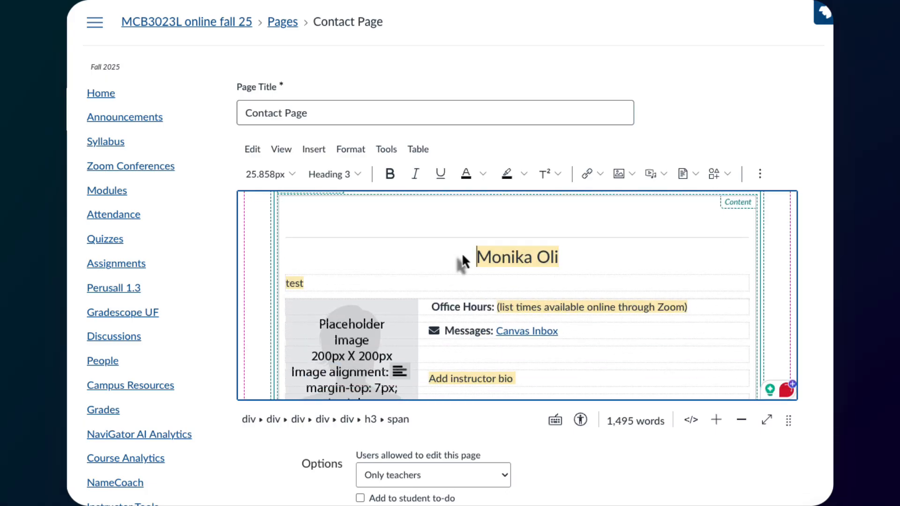
left_click_drag(472, 252, 546, 395)
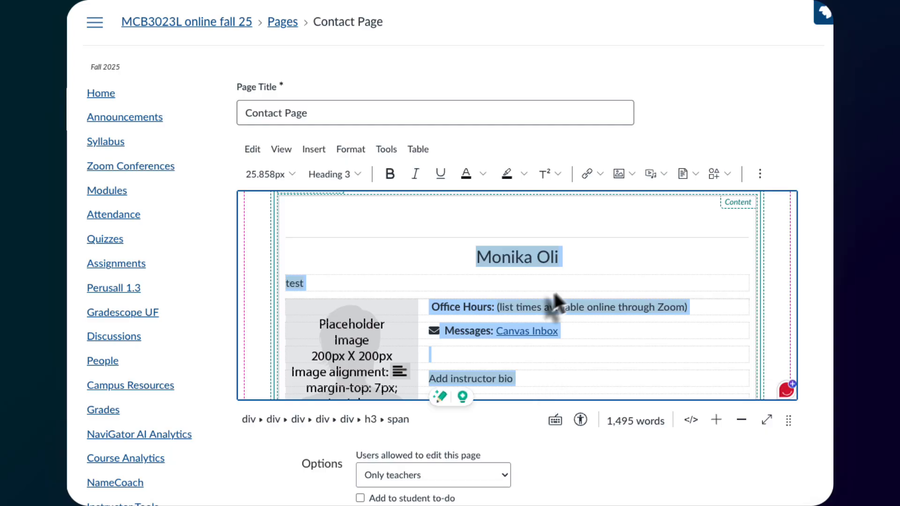
left_click(522, 174)
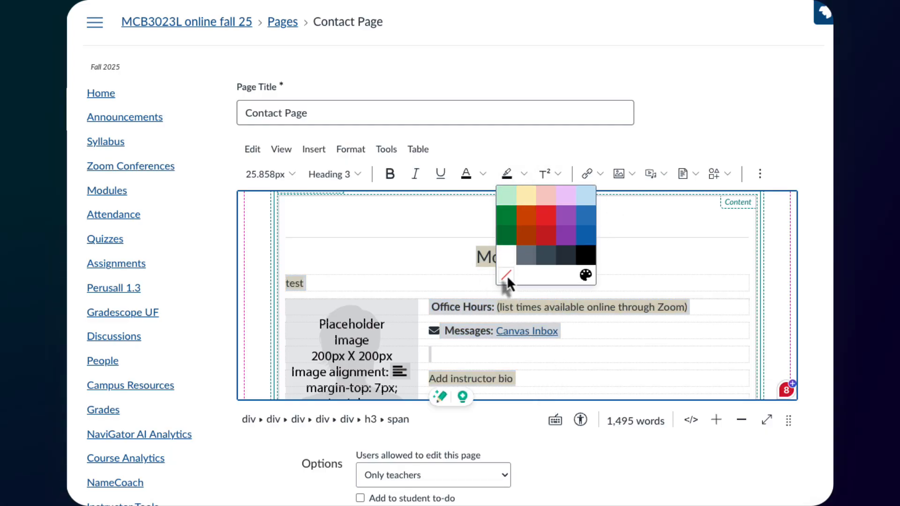
left_click(506, 275)
- Delete the 'test' placeholder and set office hours to 'email me for a good time'
left_click(310, 255)
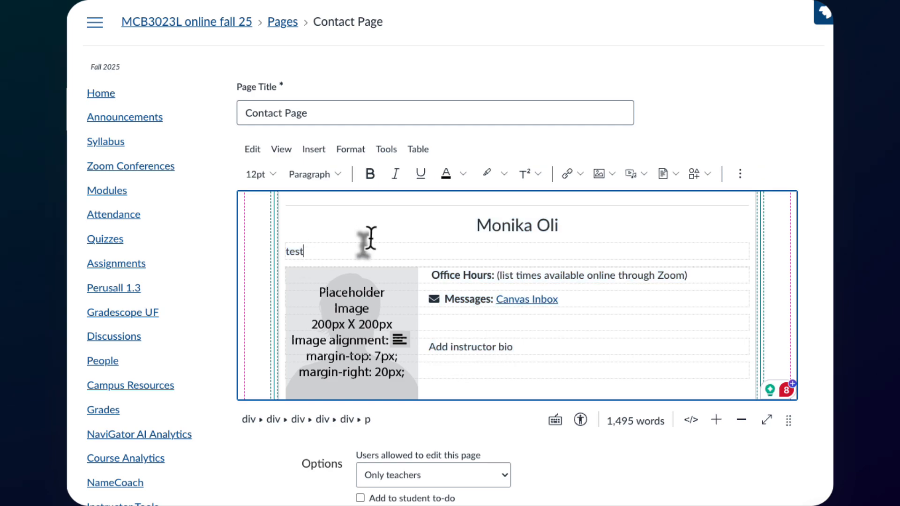
key("BackSpace")
key("BackSpace")
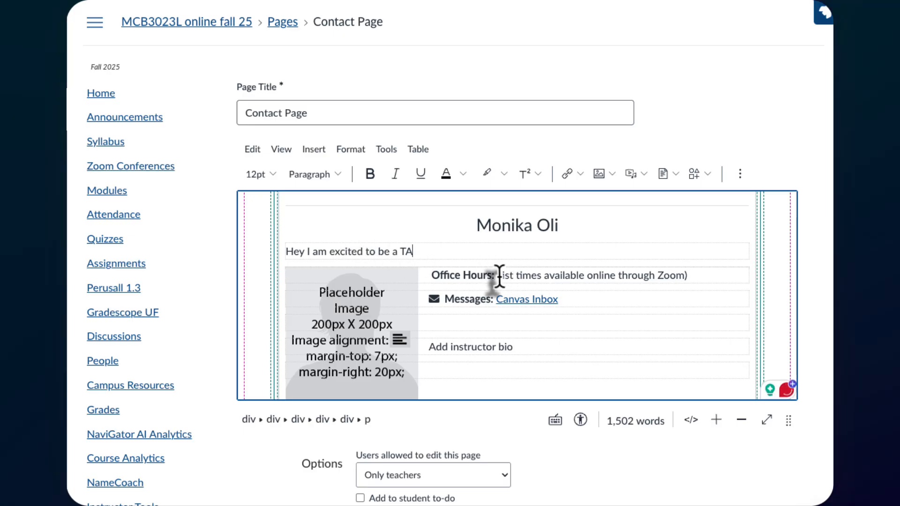
left_click_drag(499, 276, 690, 275)
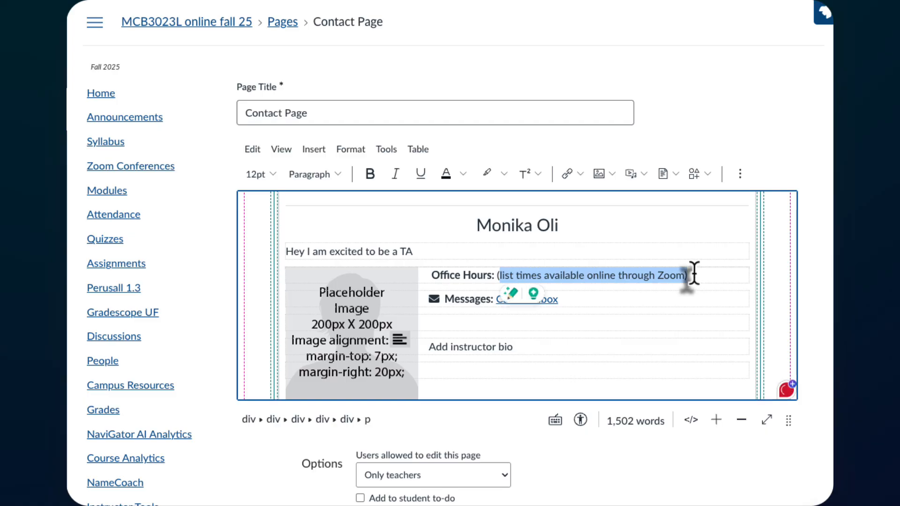
key("BackSpace")
key("BackSpace")
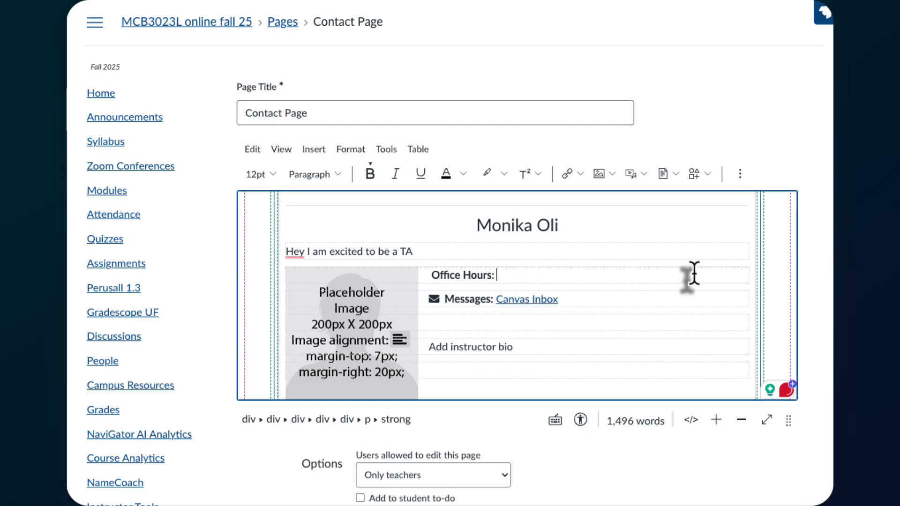
type("ema")
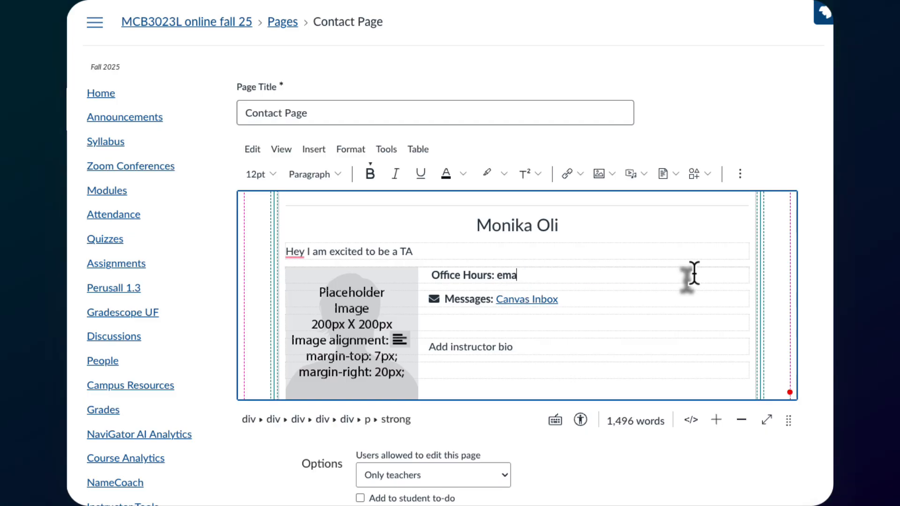
type("il me for a good time")
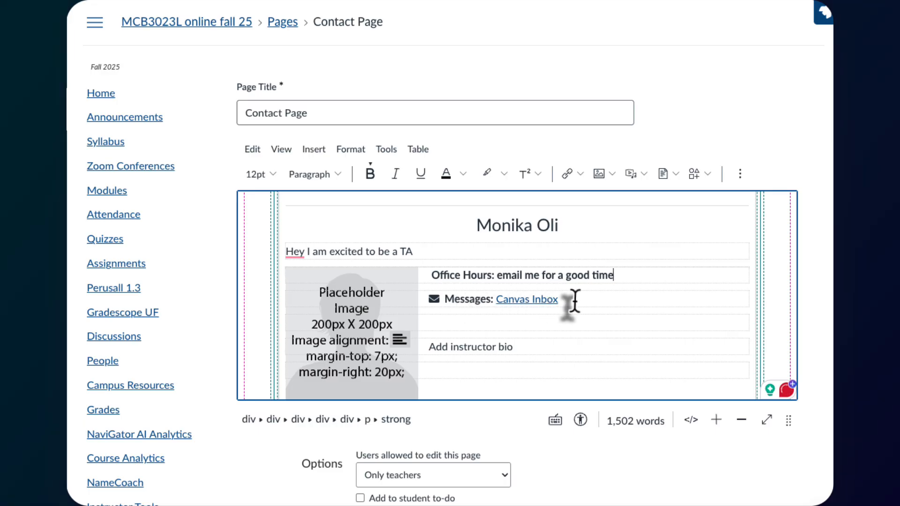
- Remove the Canvas Inbox link and replace 'Add instructor bio' with the filler text 'jajabga'
left_click_drag(574, 301, 489, 305)
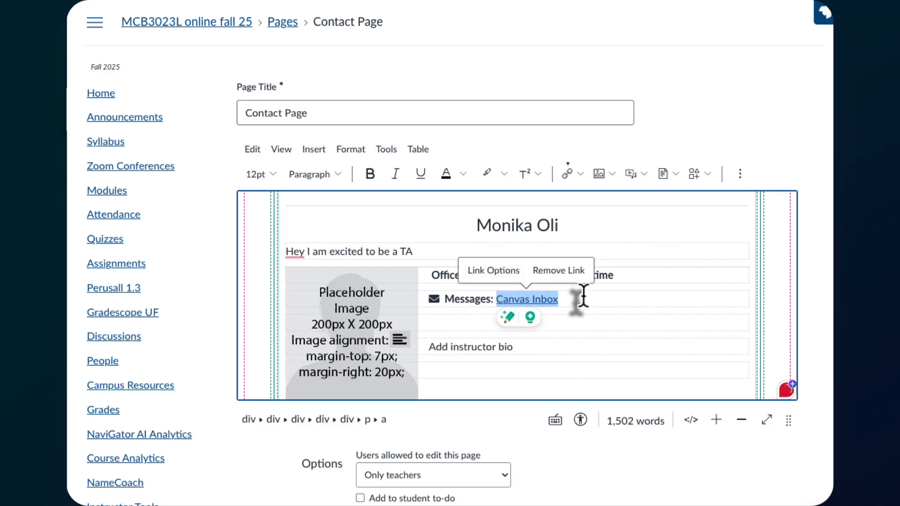
key("BackSpace")
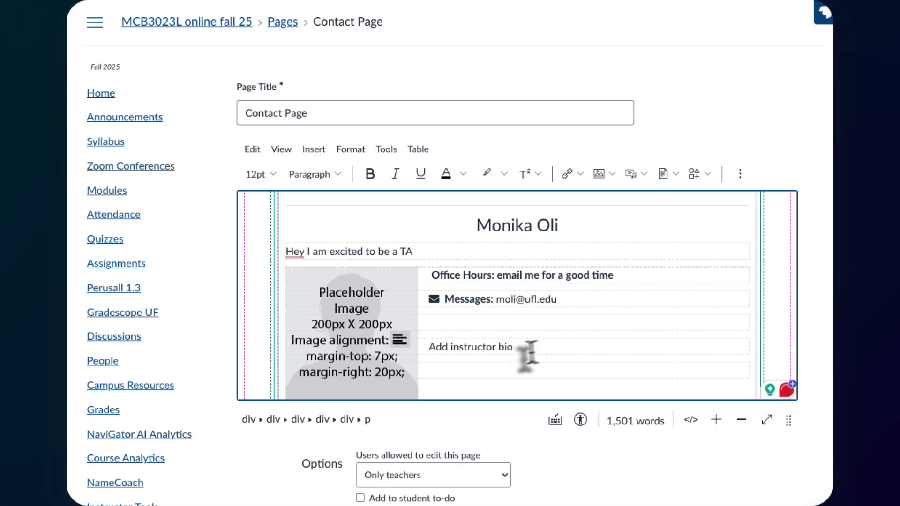
left_click_drag(515, 347, 436, 347)
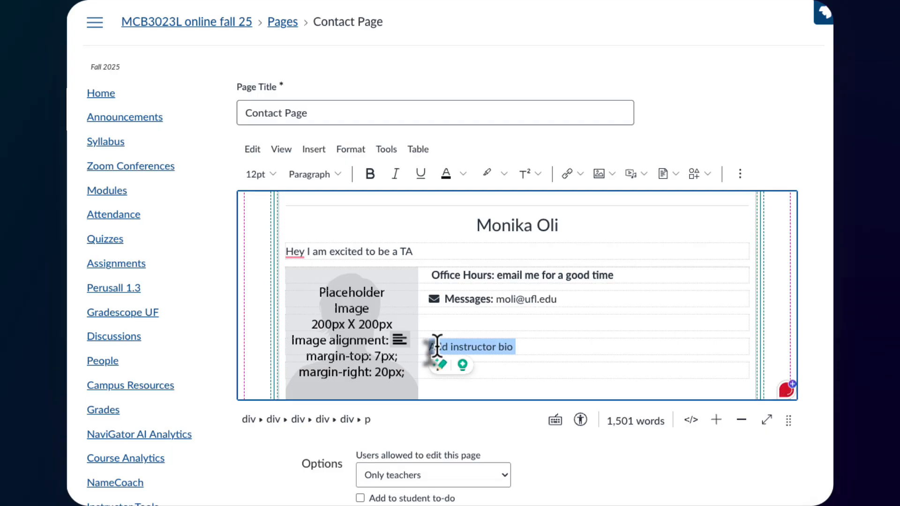
type("jajabgaa[iknlkdvn;knl")
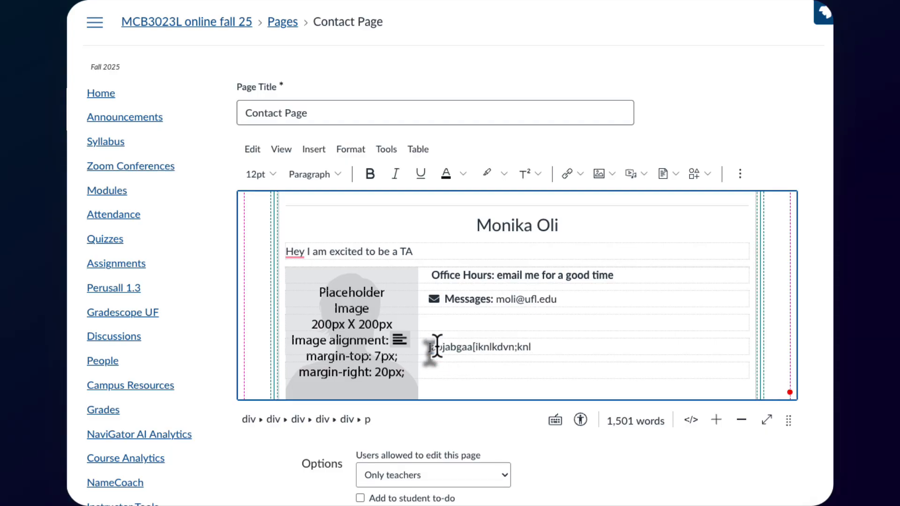
scroll(437, 346, "down", 1)
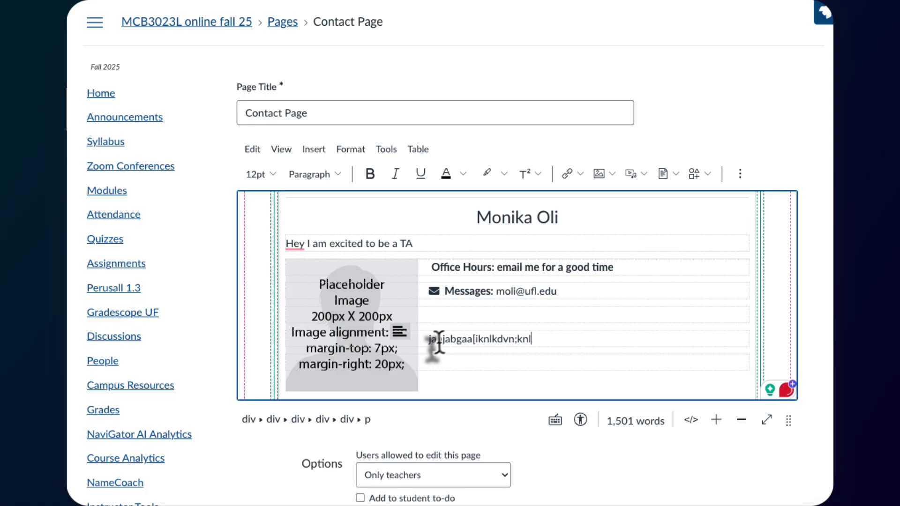
left_click(383, 349)
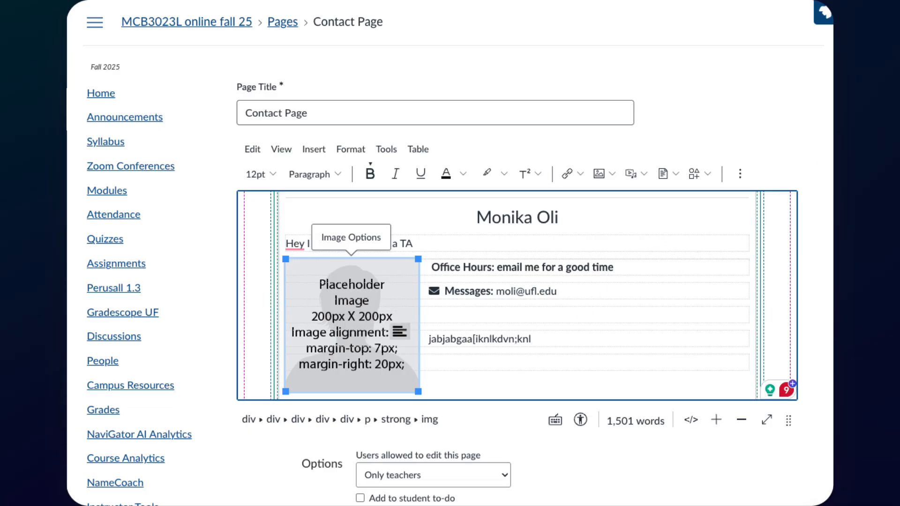
- Delete the oversized sculpture photo from the TA panel
left_click_drag(572, 211, 345, 312)
scroll(710, 241, "down", 4)
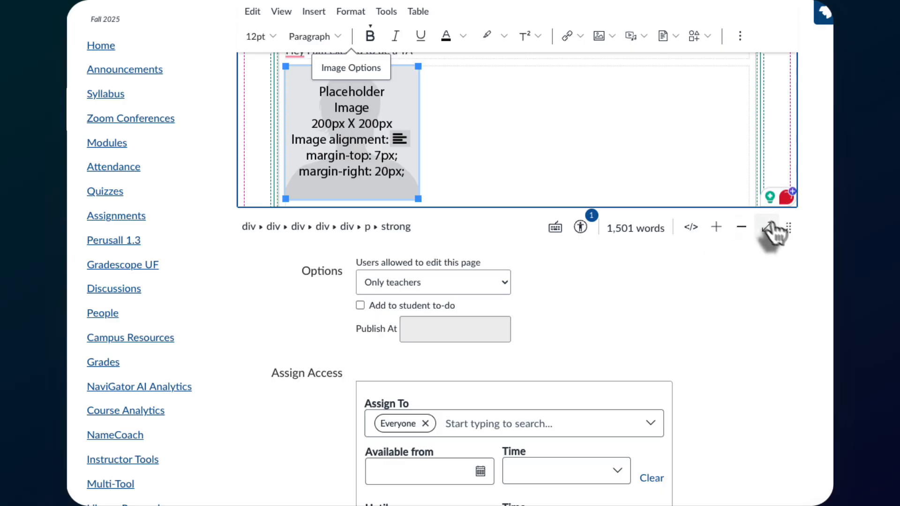
left_click_drag(785, 226, 787, 496)
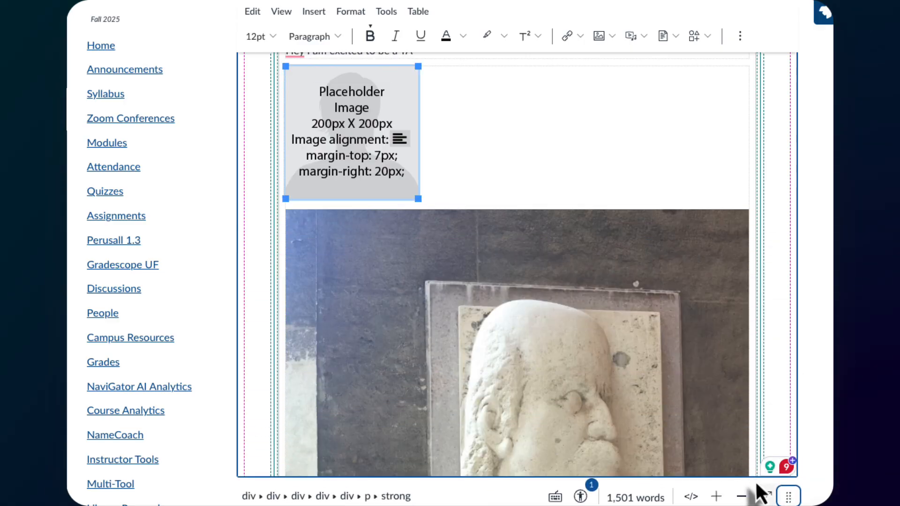
left_click(363, 127)
left_click(542, 314)
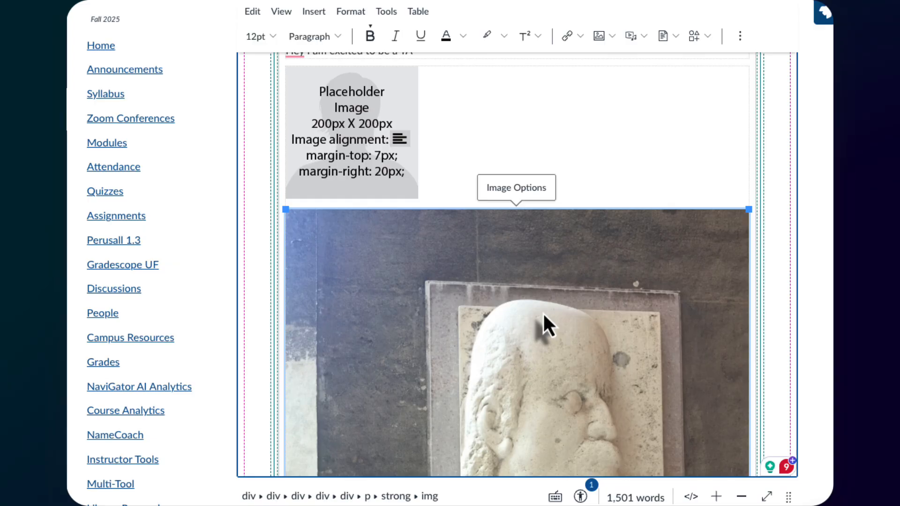
key("Delete")
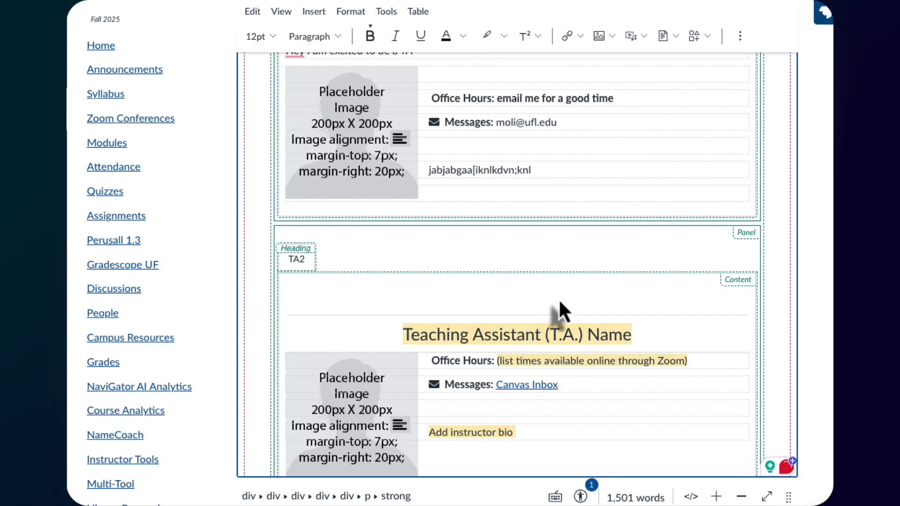
- Select the placeholder portrait and bring up the image embedding options from the extra toolbar
scroll(549, 276, "up", 5)
scroll(549, 284, "up", 2)
scroll(548, 287, "down", 5)
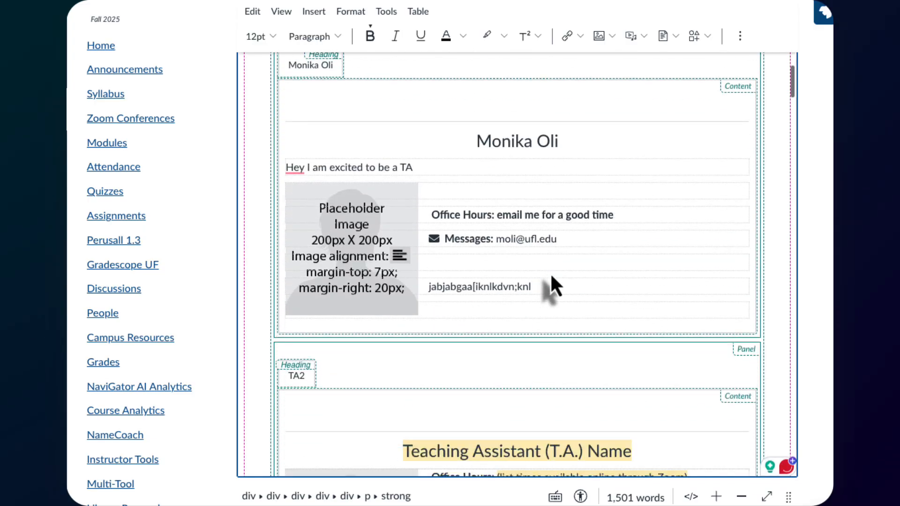
left_click(340, 236)
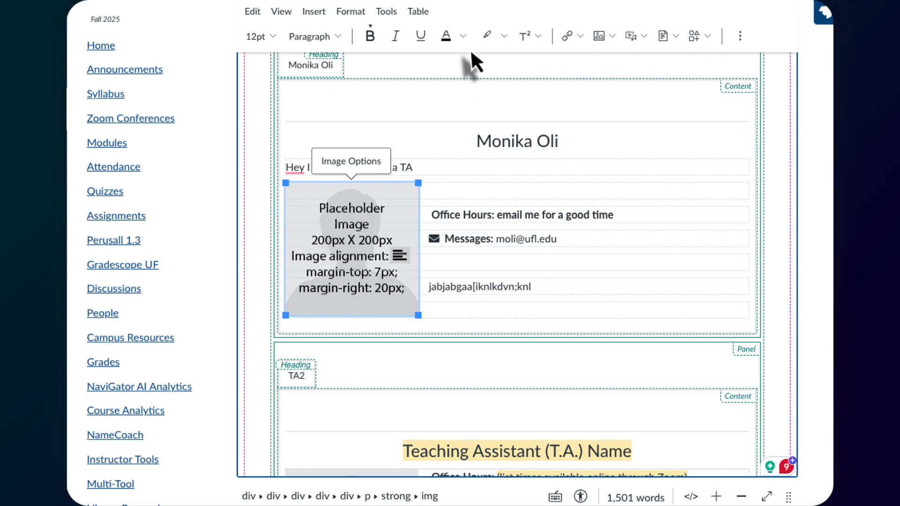
left_click(745, 43)
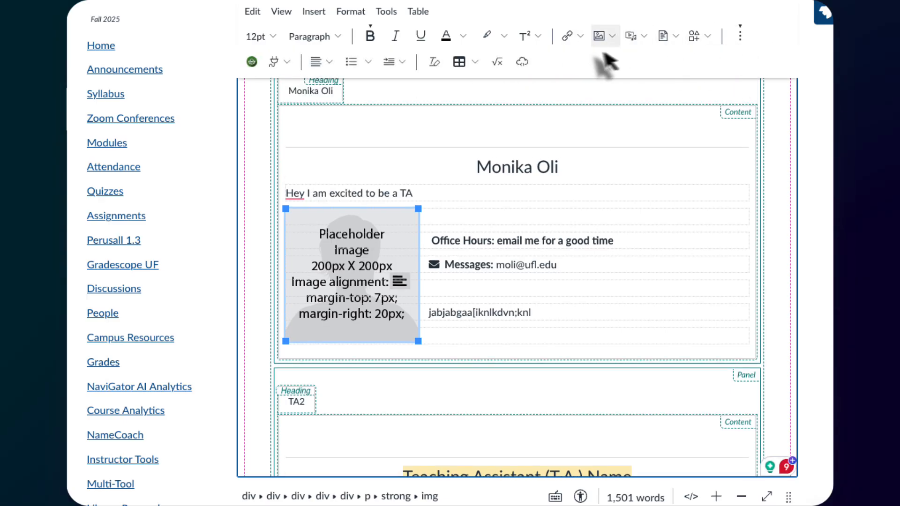
left_click(285, 62)
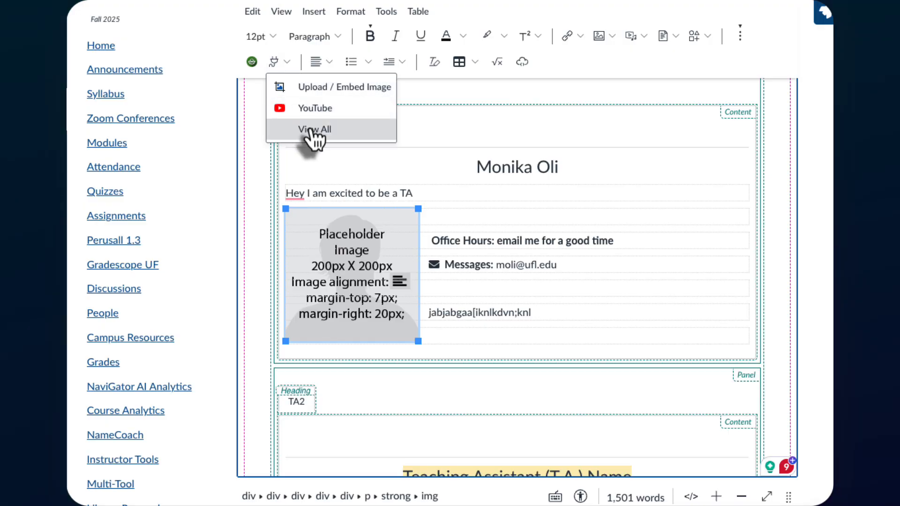
- Load the thumbs-up photo from the Desktop into the Upload / Embed Image dialog
left_click(324, 88)
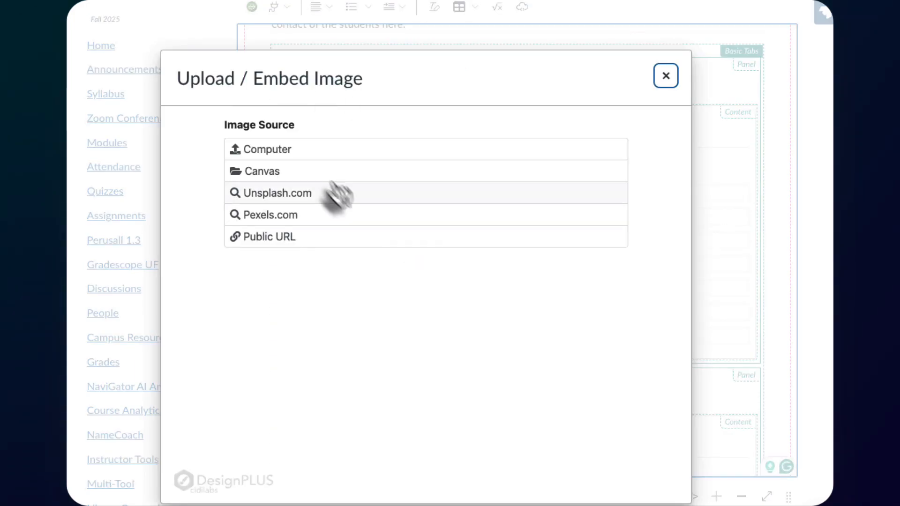
left_click(272, 147)
left_click(567, 230)
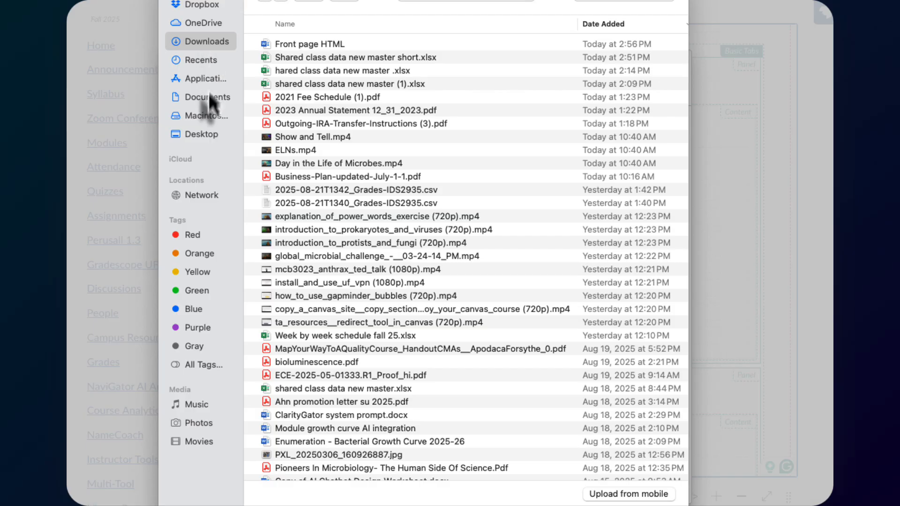
left_click(204, 134)
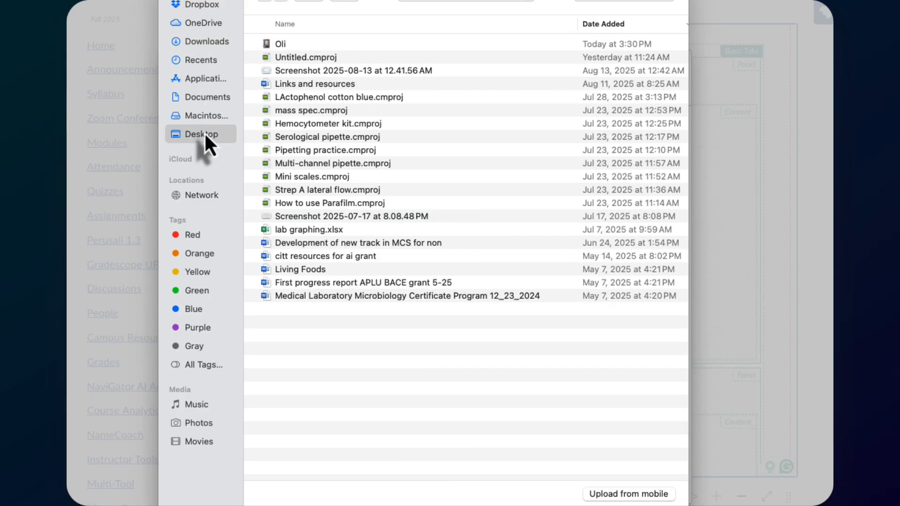
left_click(277, 42)
double_click(278, 43)
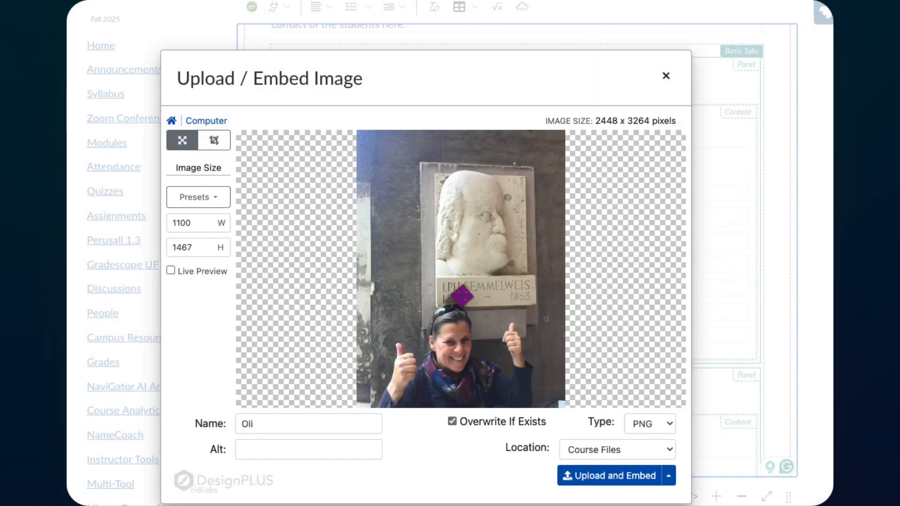
- Crop the photo to a near-square 2153 × 2149 area and embed it in the TA panel
left_click(217, 143)
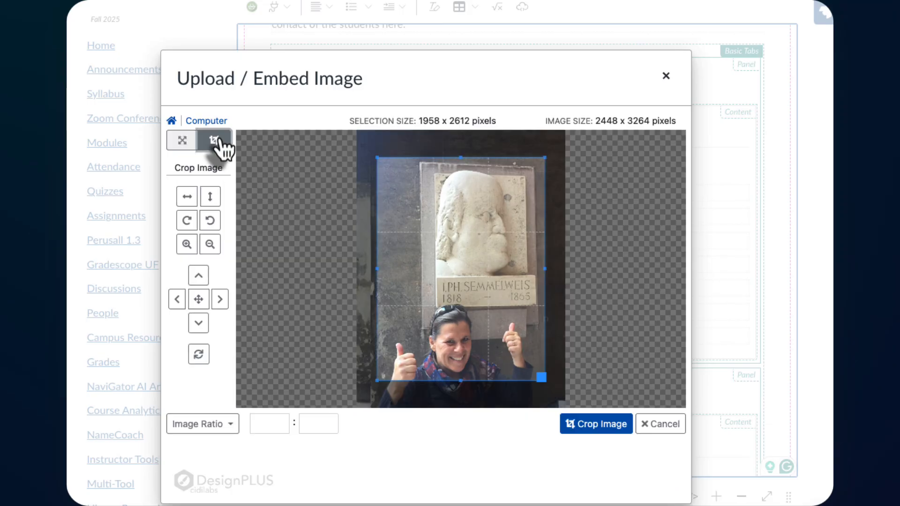
left_click_drag(374, 157, 370, 196)
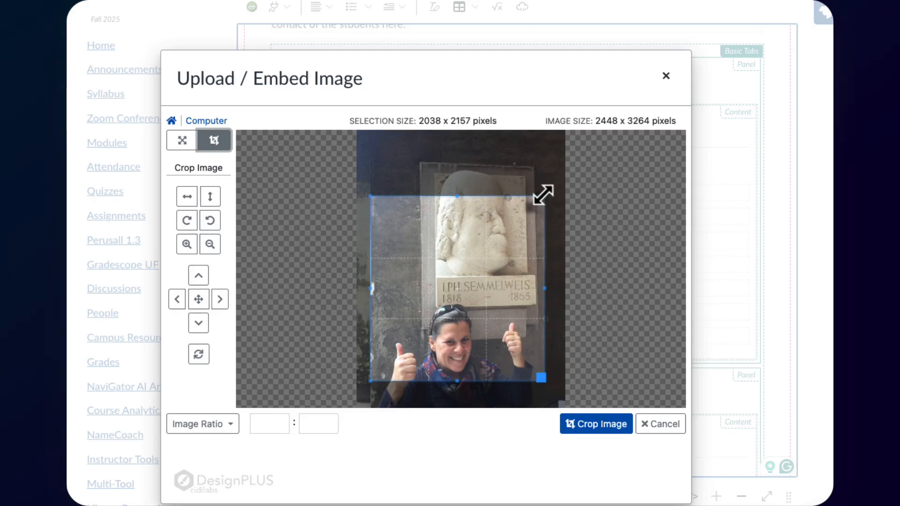
left_click_drag(543, 194, 553, 196)
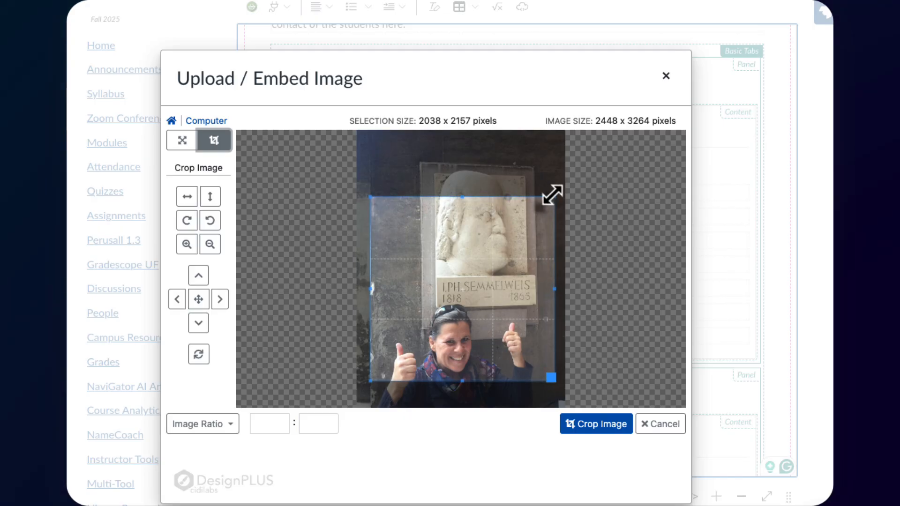
left_click(609, 427)
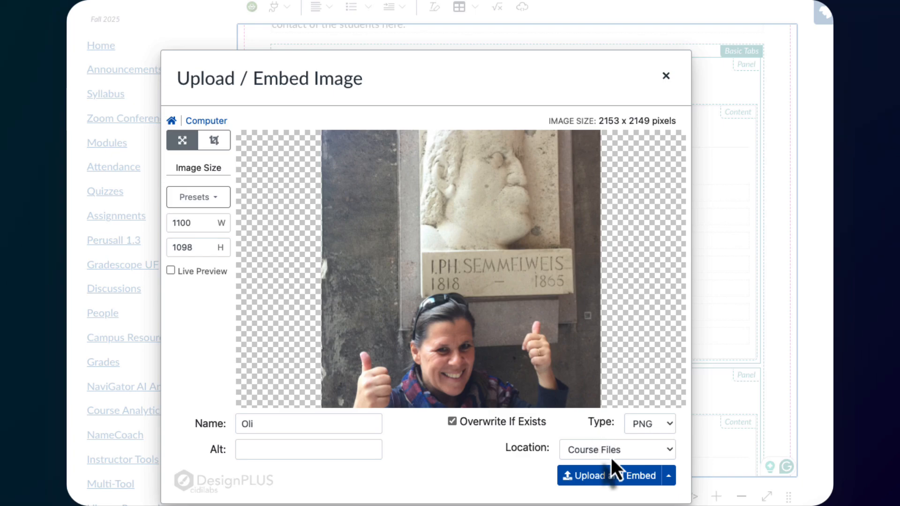
left_click(605, 476)
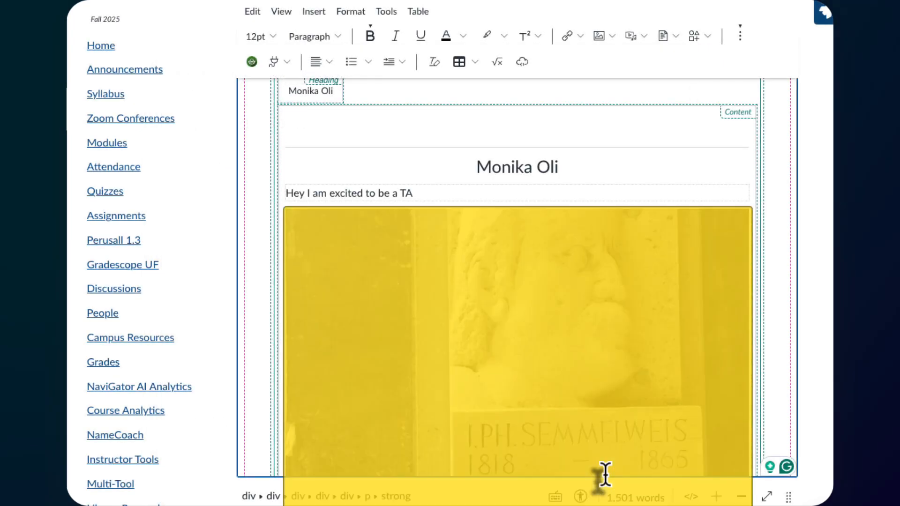
- Resize the embedded photo to about 229 × 228 pixels and reopen the DesignPLUS sidebar
left_click(525, 341)
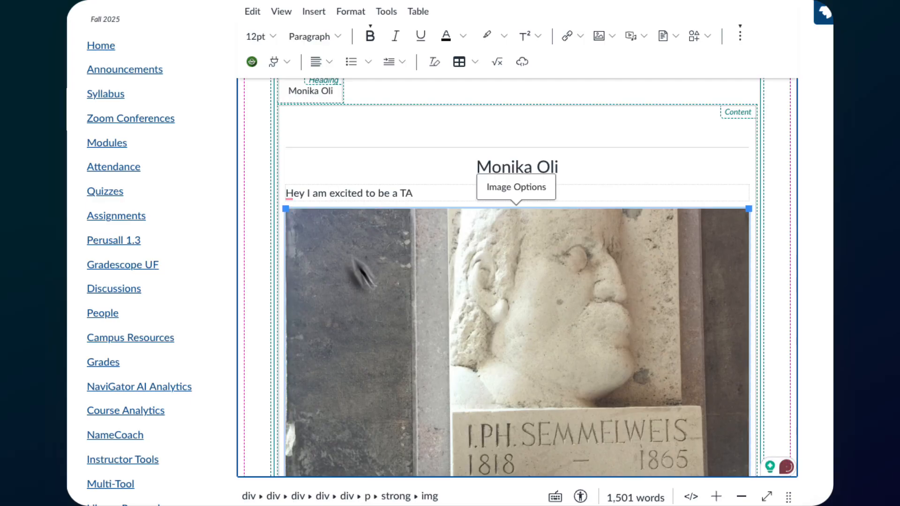
left_click_drag(286, 209, 541, 389)
left_click_drag(286, 209, 338, 265)
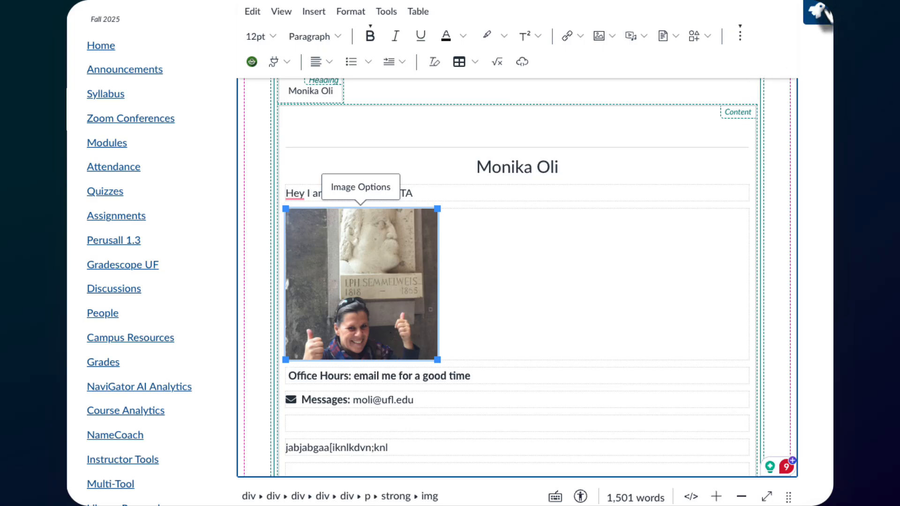
left_click(787, 21)
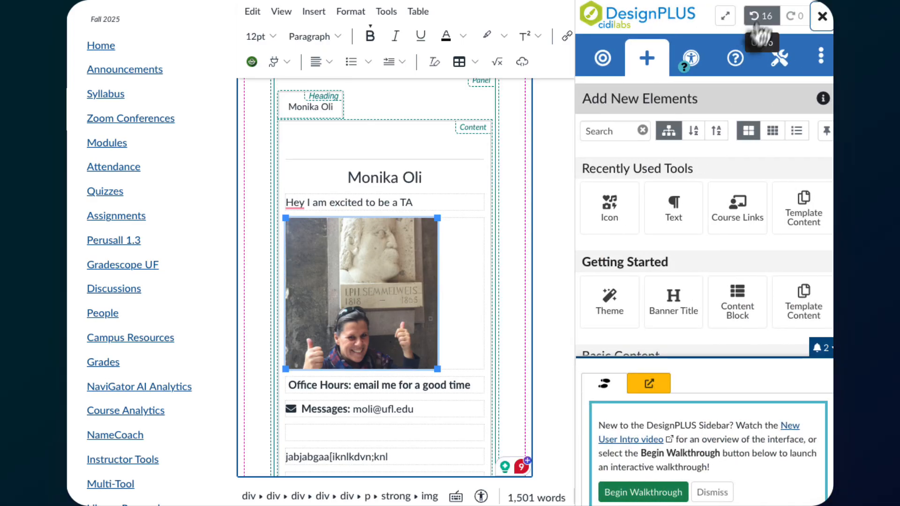
- Set the photo's Position to Float Left in the DesignPLUS Image settings and save the page
left_click(603, 58)
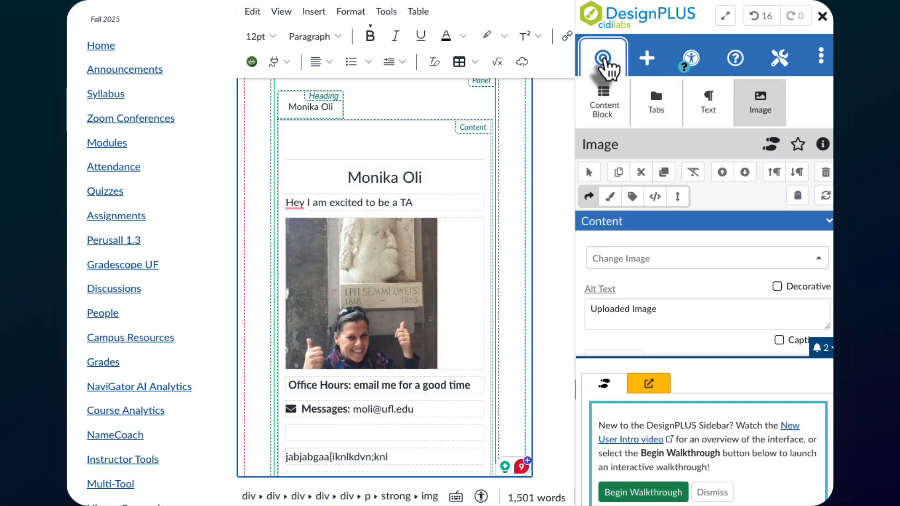
left_click(763, 110)
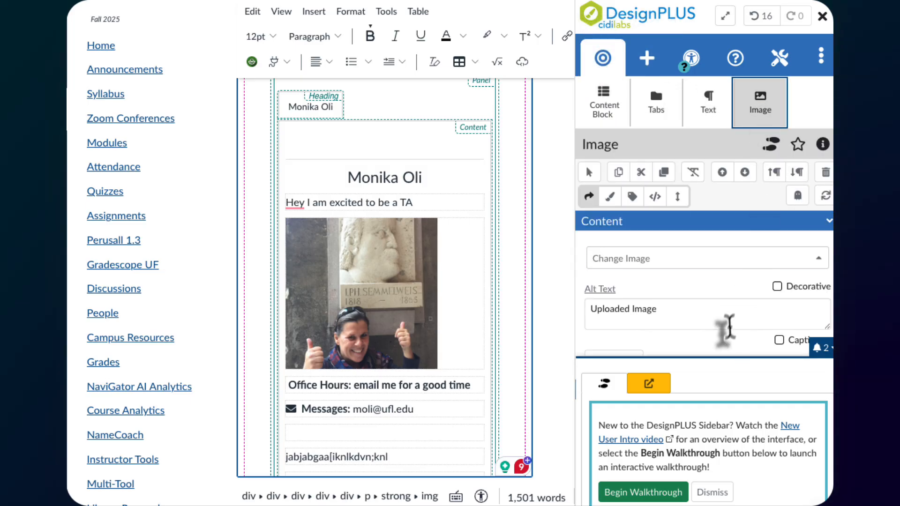
scroll(717, 323, "down", 3)
scroll(715, 321, "down", 4)
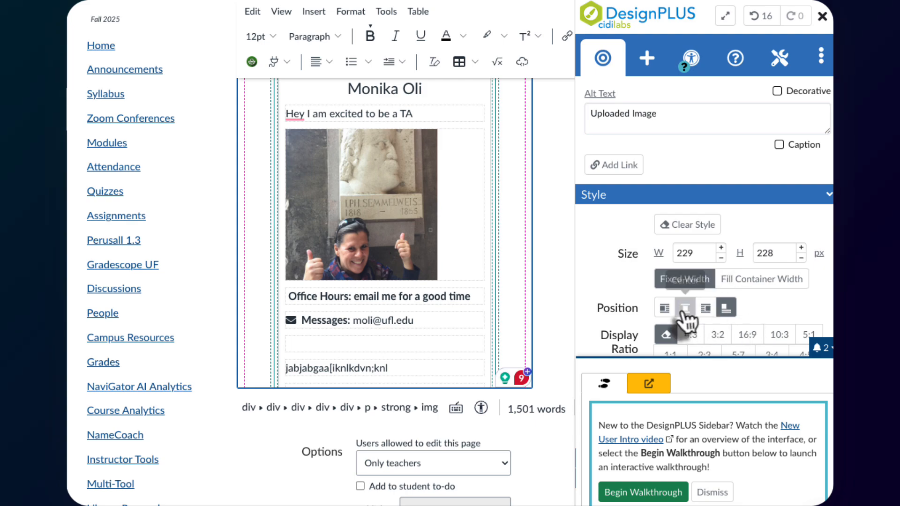
left_click(665, 310)
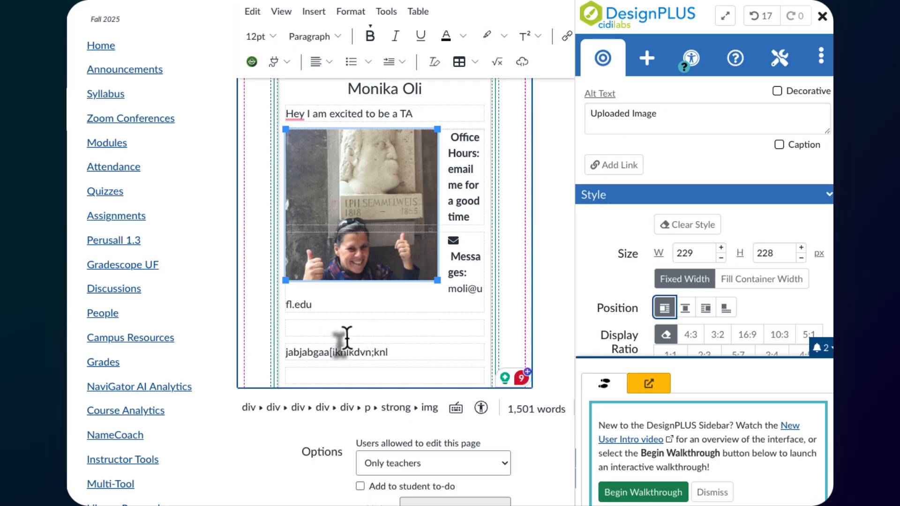
scroll(539, 464, "down", 5)
scroll(539, 464, "down", 2)
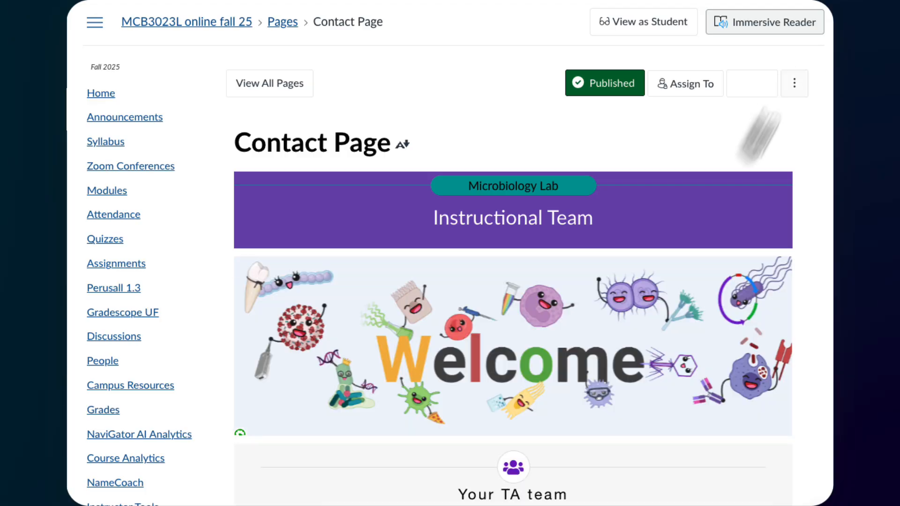
- Scroll through the saved Contact Page to review the finished TA tab
scroll(694, 230, "down", 12)
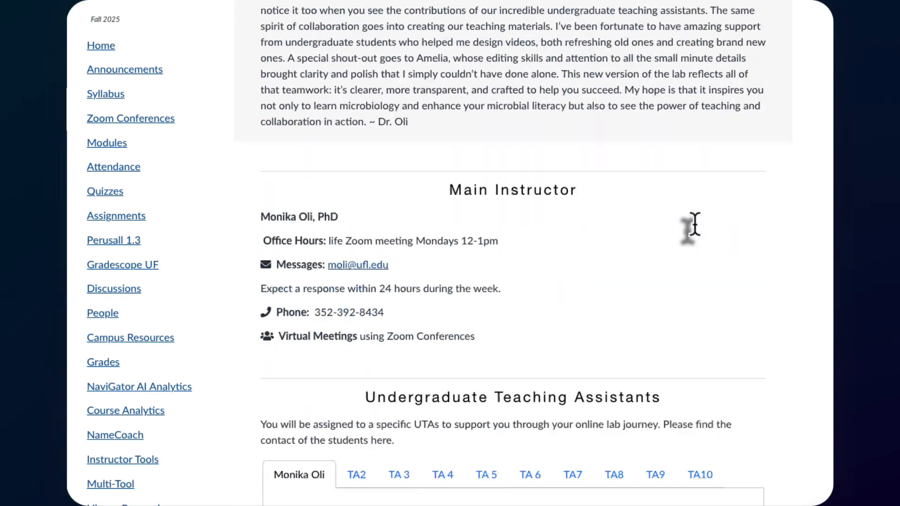
scroll(697, 226, "down", 3)
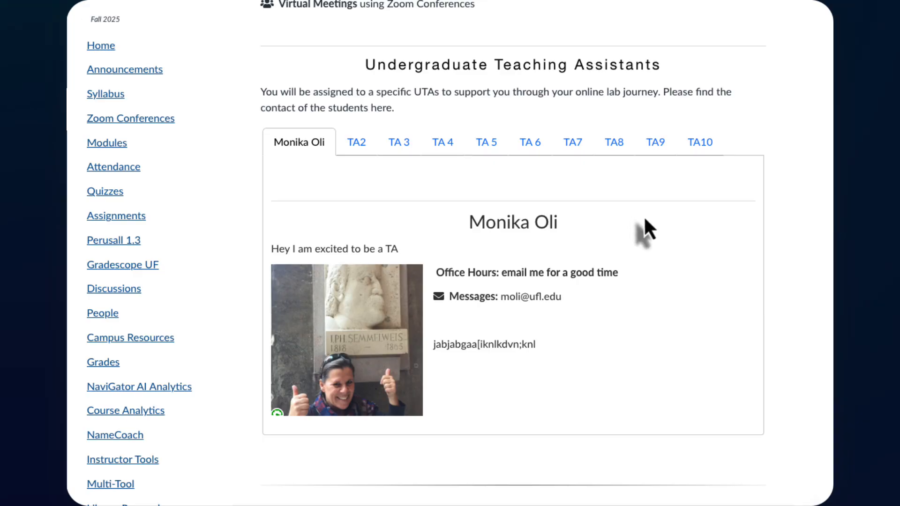
scroll(669, 270, "down", 1)
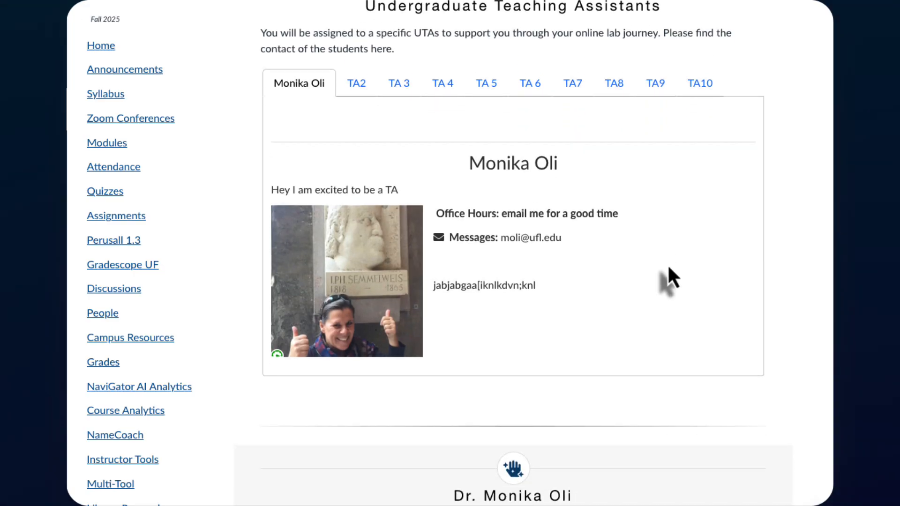
scroll(667, 267, "up", 1)
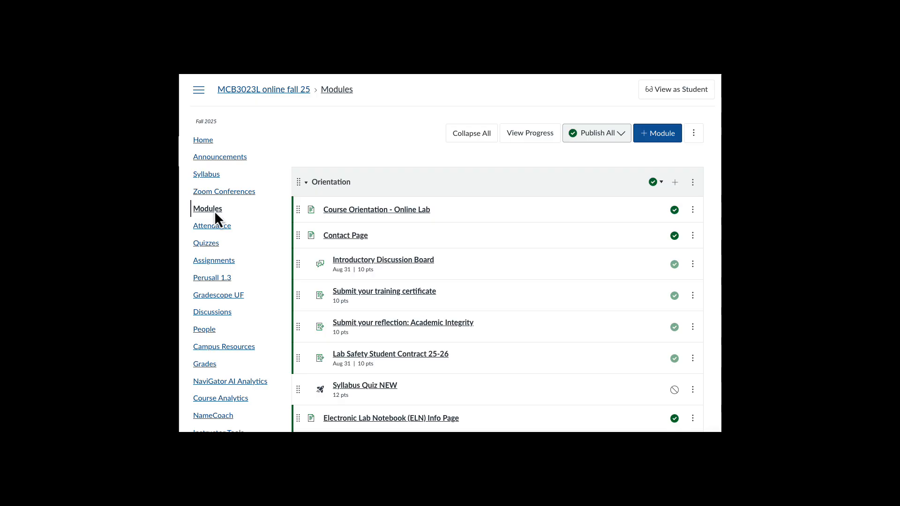
- Reopen the Contact Page in the editor with the DesignPLUS sidebar closed, past the welcome paragraph
left_click(357, 238)
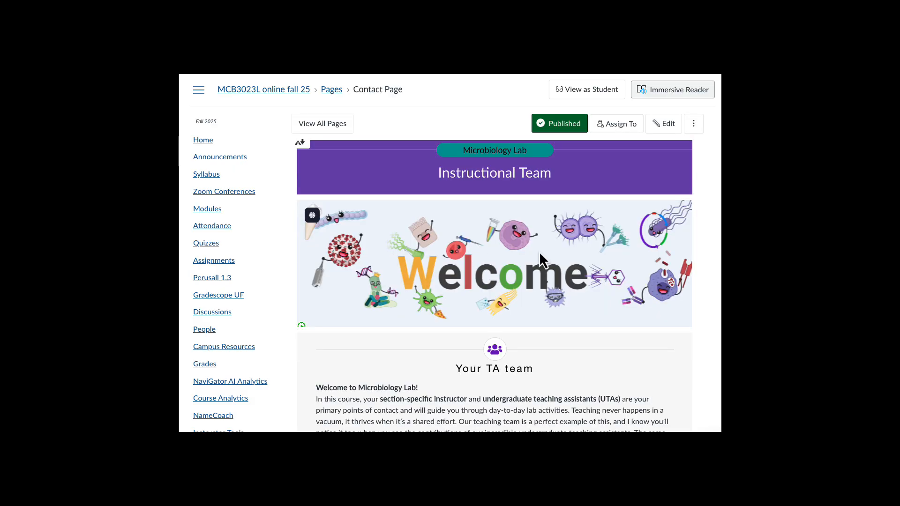
left_click(665, 126)
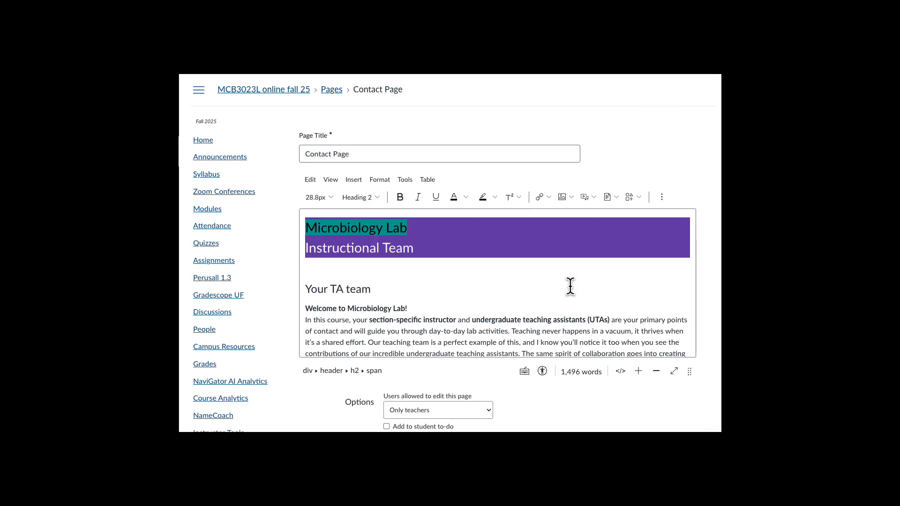
scroll(565, 284, "down", 2)
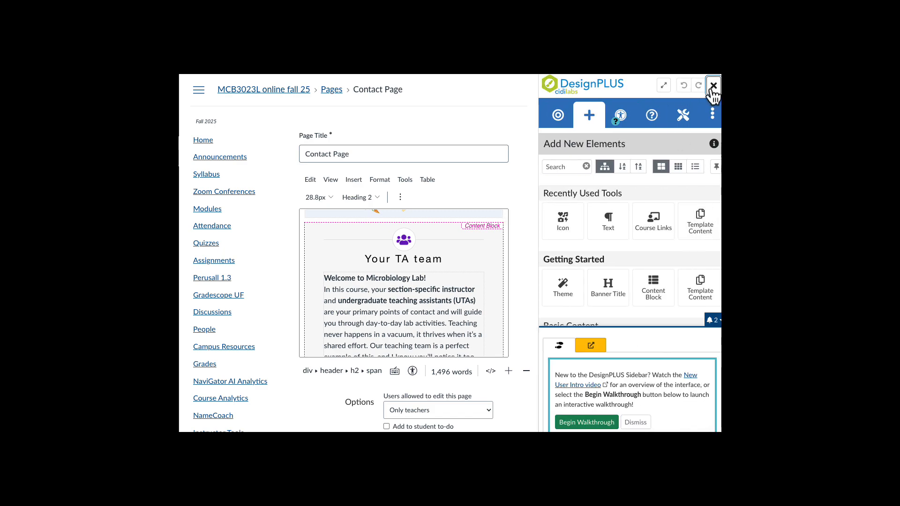
left_click(712, 87)
scroll(588, 277, "down", 5)
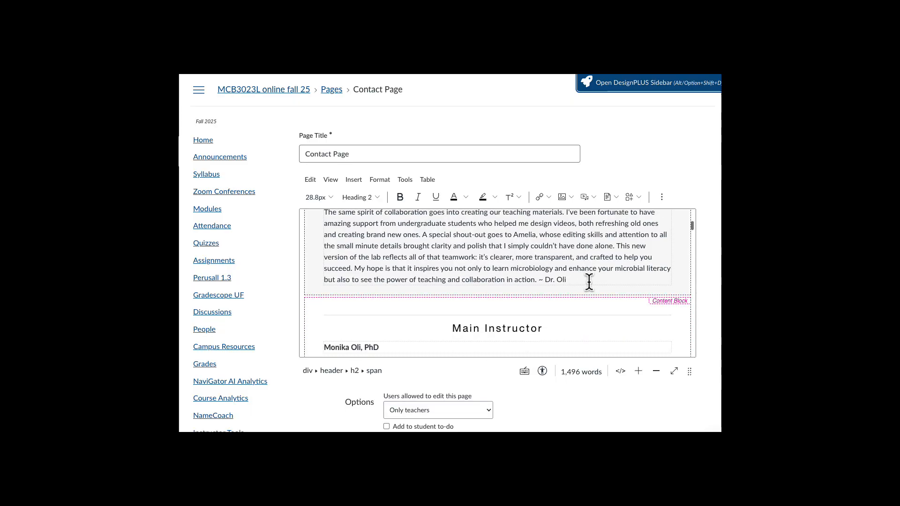
- Replace the TA1 tab heading and the 'Teaching Assistant (T.A.) Name' heading with the TA's full name
scroll(588, 282, "down", 9)
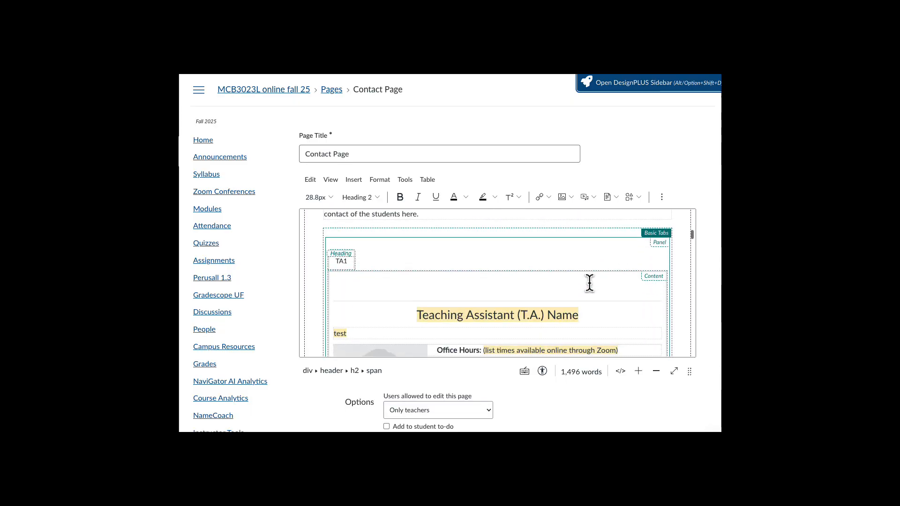
left_click(348, 262)
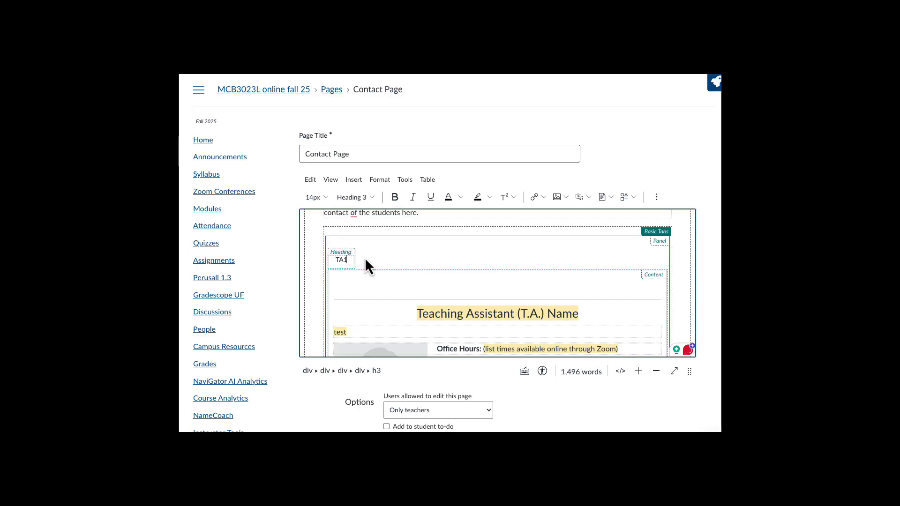
key("BackSpace")
key("BackSpace")
key("BackSpace")
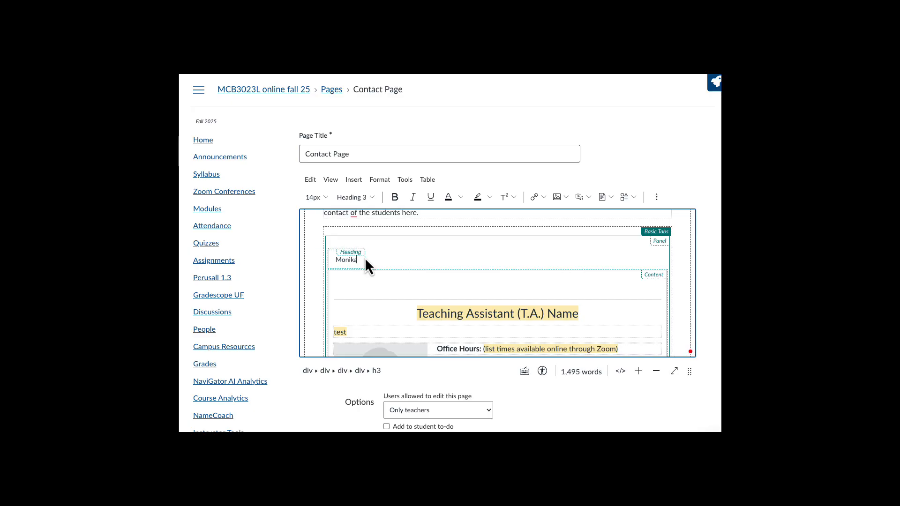
left_click_drag(414, 312, 578, 311)
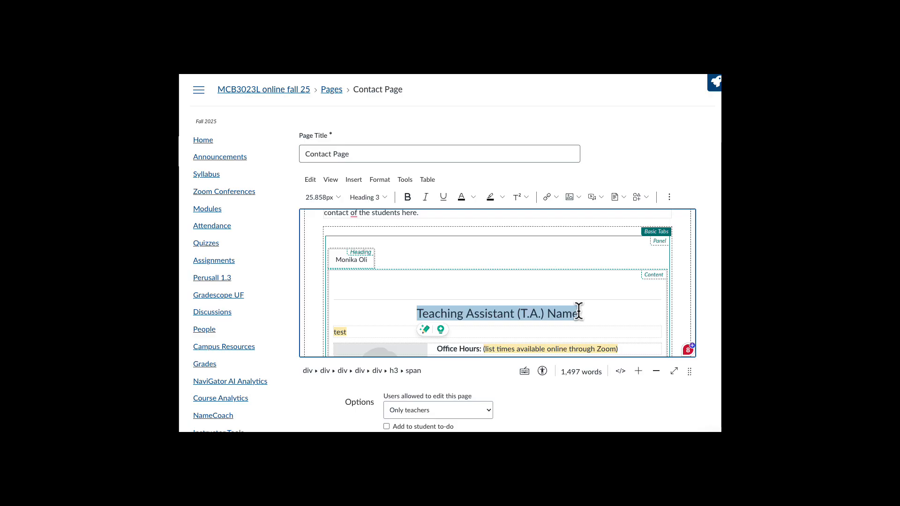
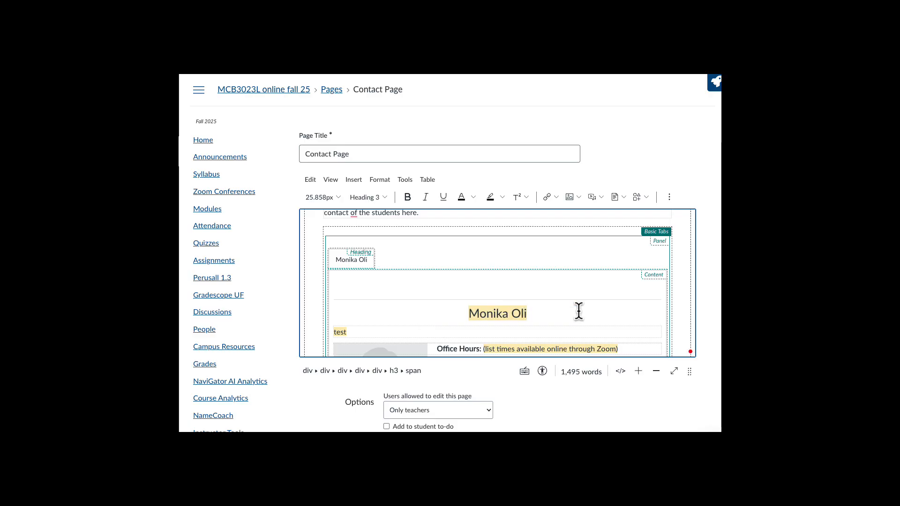
scroll(579, 309, "down", 2)
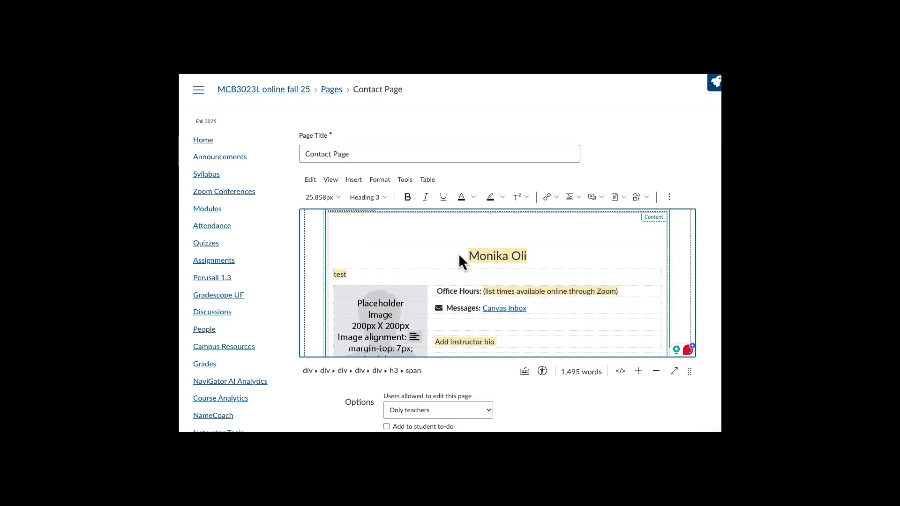
- Remove the yellow highlight colour from all the TA panel text
left_click_drag(466, 254, 524, 331)
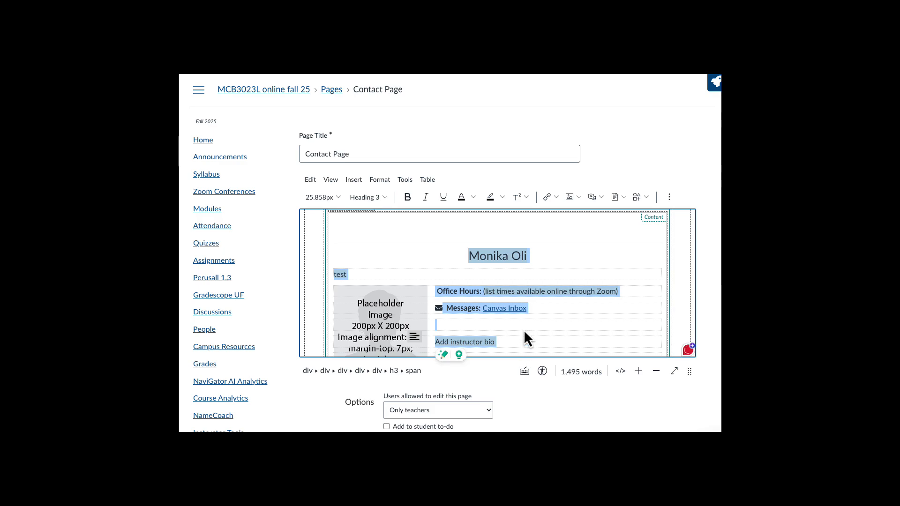
left_click(500, 197)
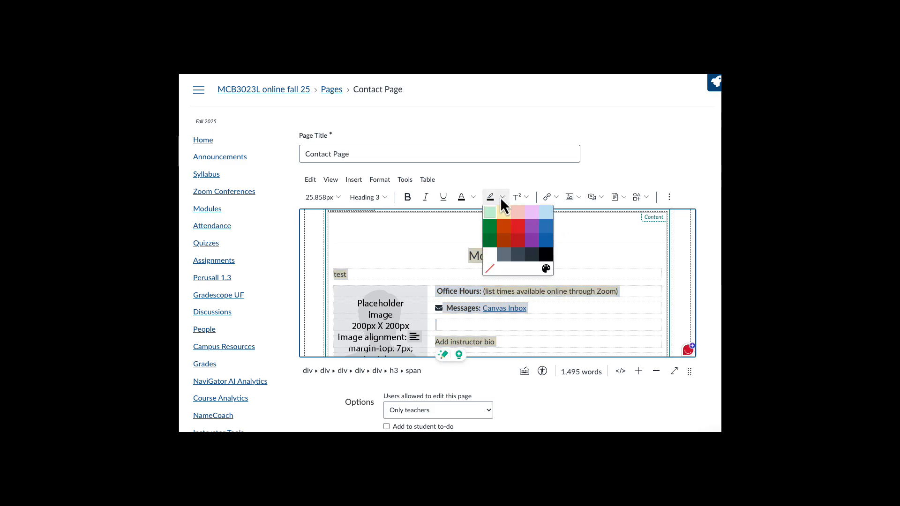
left_click(490, 269)
- Replace 'test' with 'Hey I am excited to be a TA' and set office hours to 'email me for a good time'
left_click(350, 252)
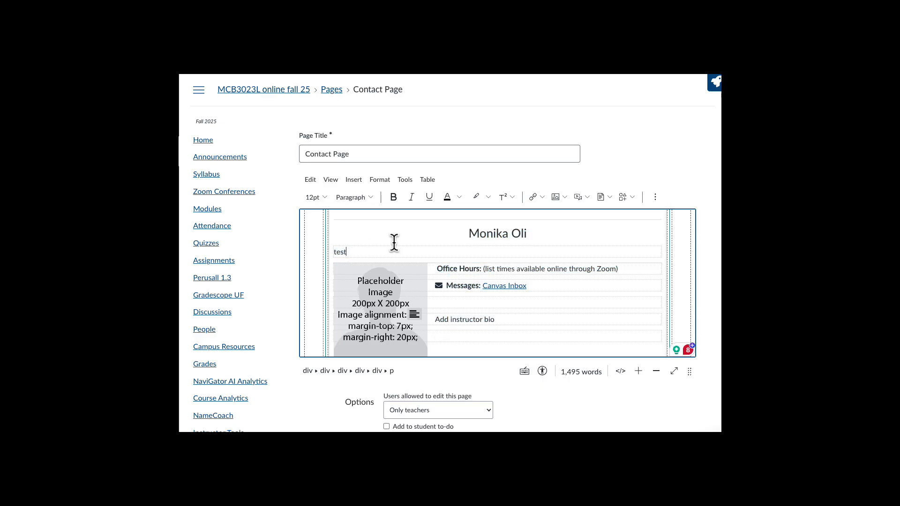
key("BackSpace")
key("BackSpace")
key("BackSpace")
key("BackSpace")
type("Hey I am exci")
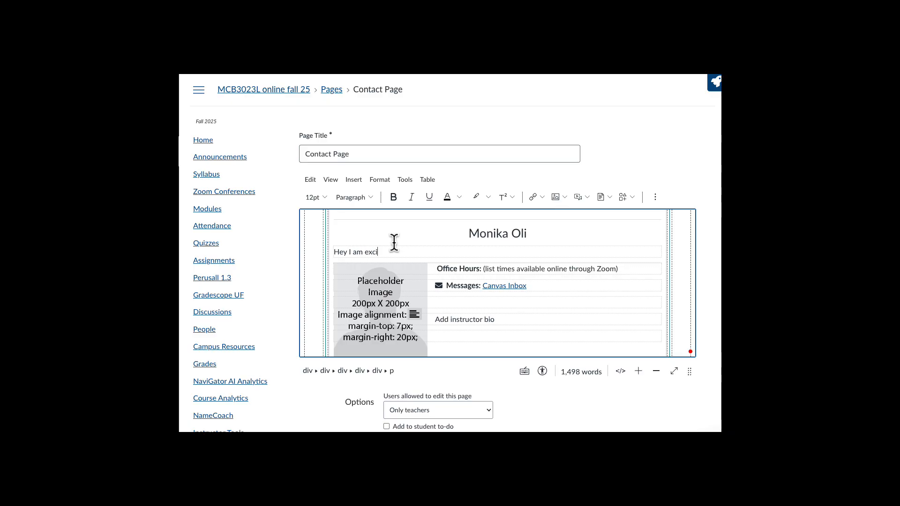
type("ted to be a TA")
left_click_drag(485, 268, 622, 267)
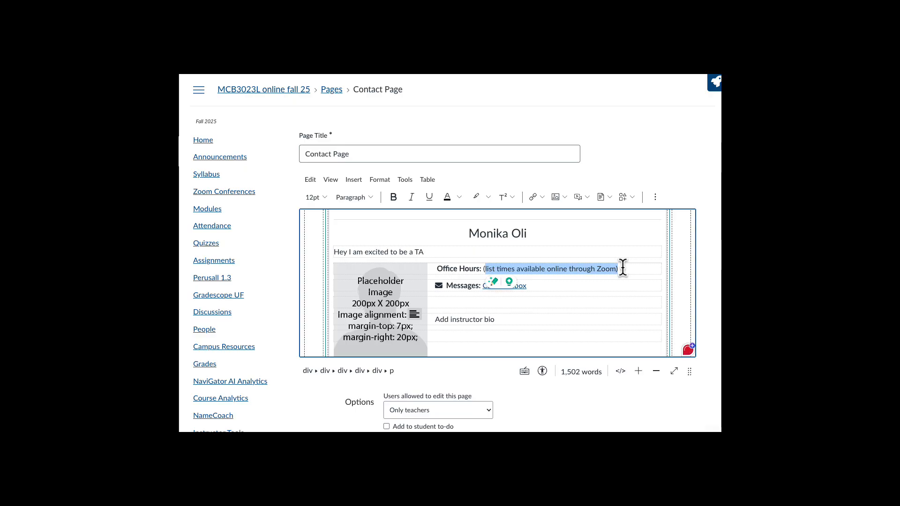
key("BackSpace")
key("BackSpace")
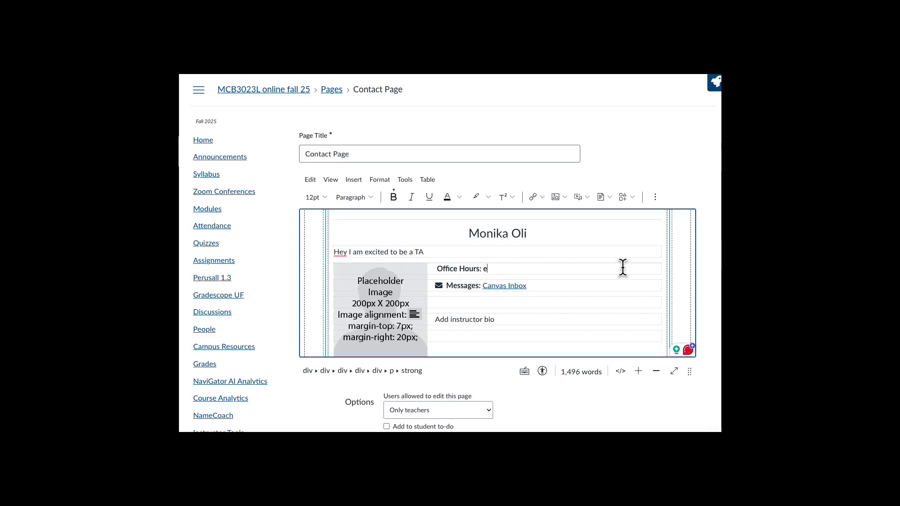
type("email me")
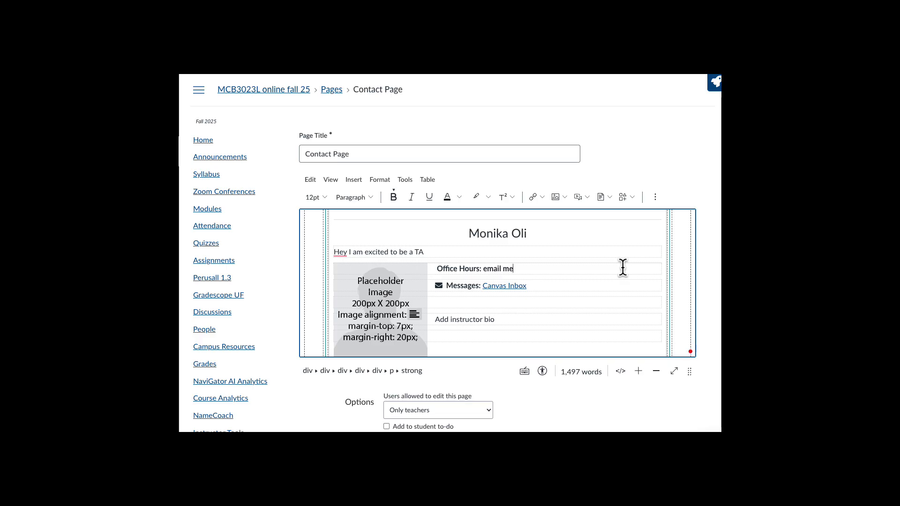
type(" for a good time")
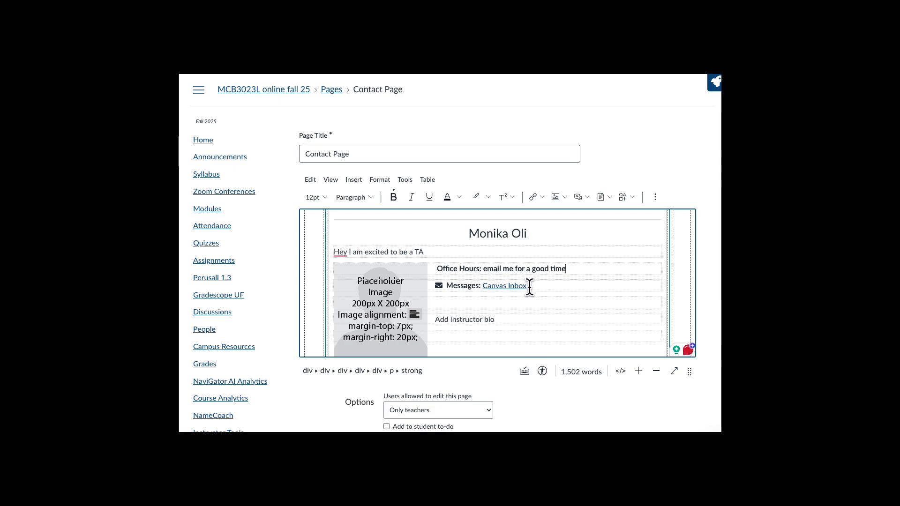
- Replace the Canvas Inbox link with the TA's e-mail and the bio placeholder with filler text
left_click_drag(530, 286, 482, 283)
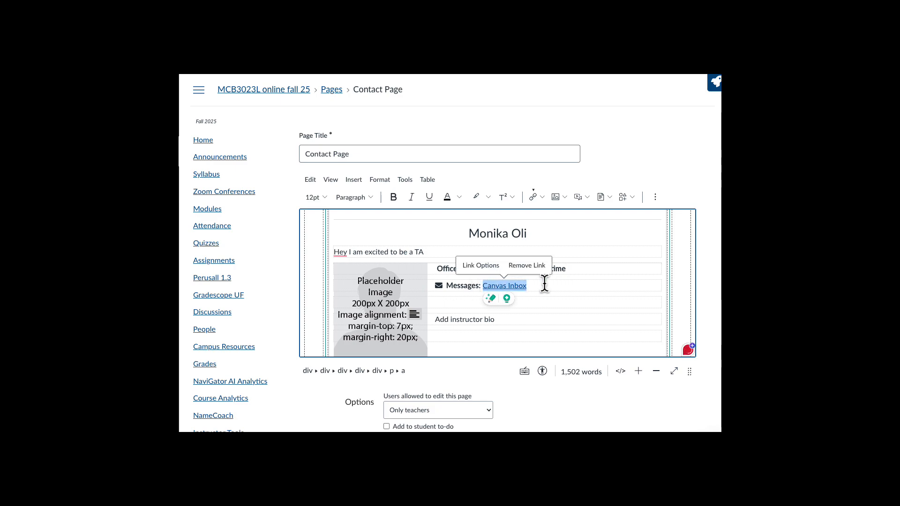
key("BackSpace")
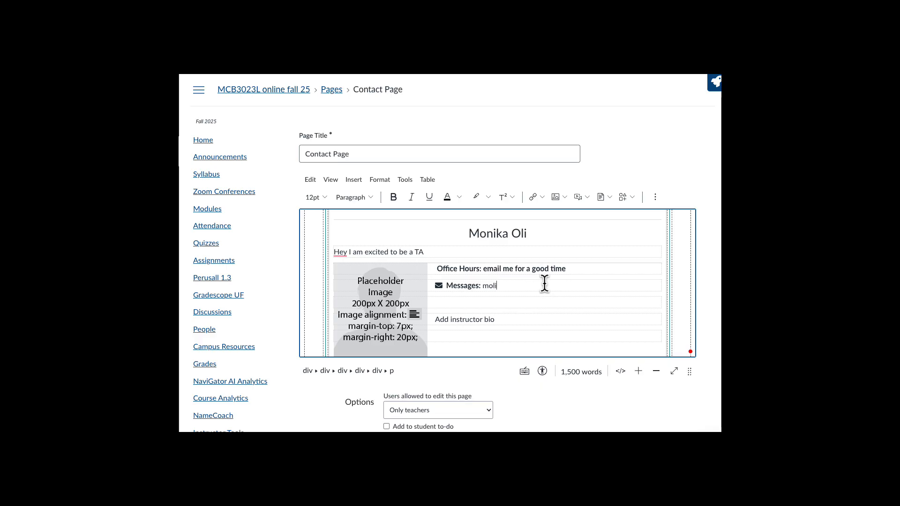
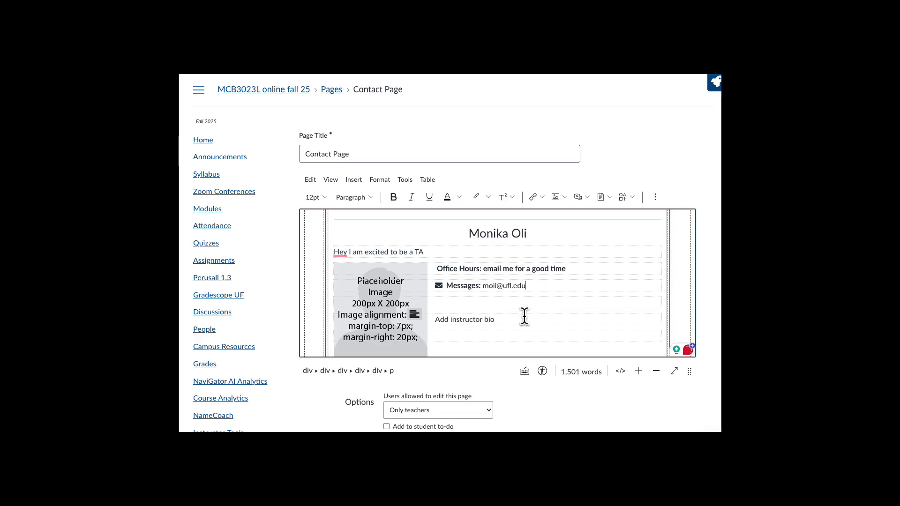
left_click_drag(504, 321, 440, 319)
type("jajabgaa[iknlkdvn;knl")
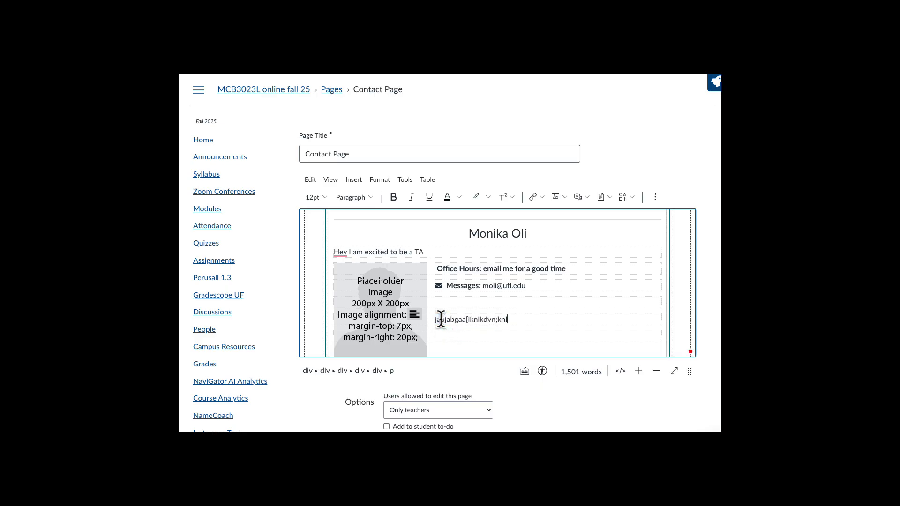
scroll(441, 320, "down", 1)
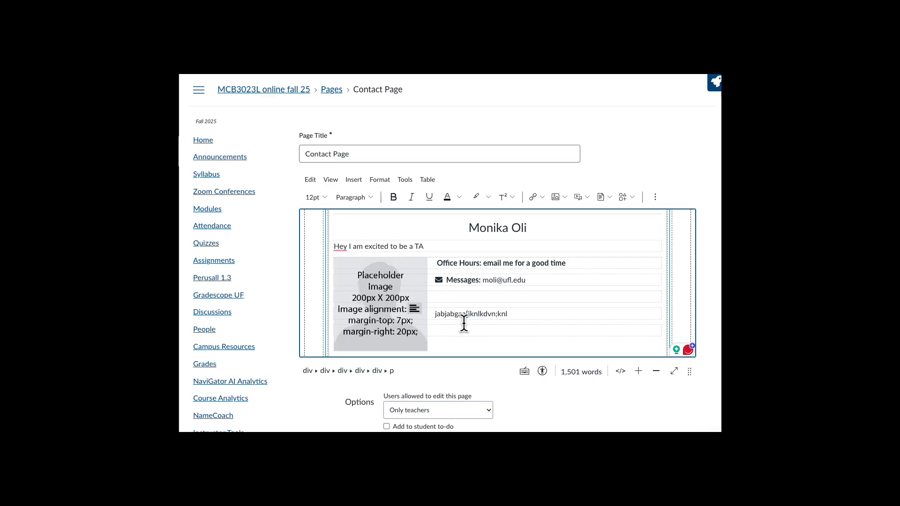
left_click(403, 322)
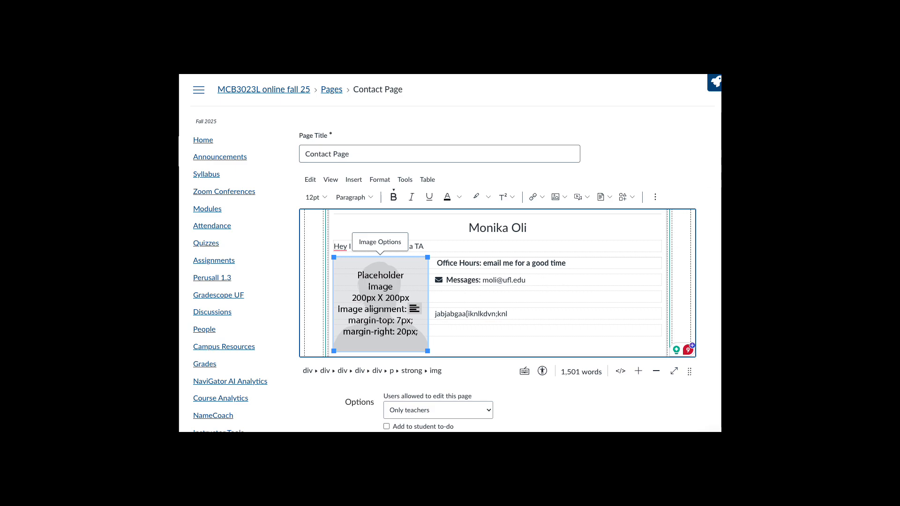
- Remove the oversized sculpture photo dropped into the TA panel, keeping the placeholder portrait selected
left_click_drag(720, 222, 376, 295)
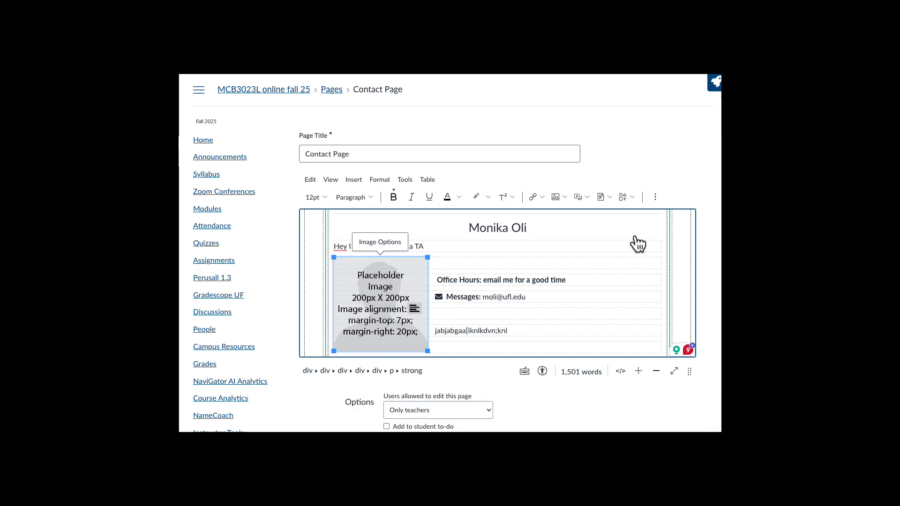
scroll(638, 243, "down", 3)
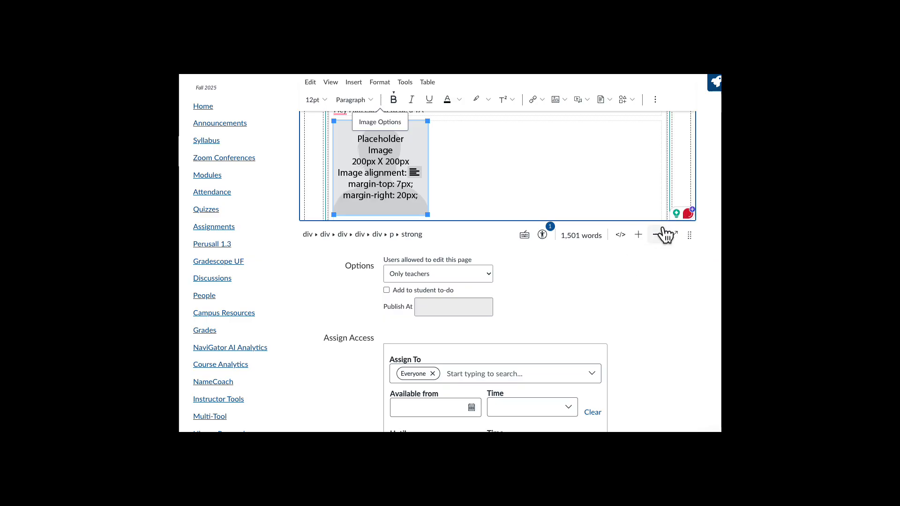
left_click_drag(687, 233, 689, 423)
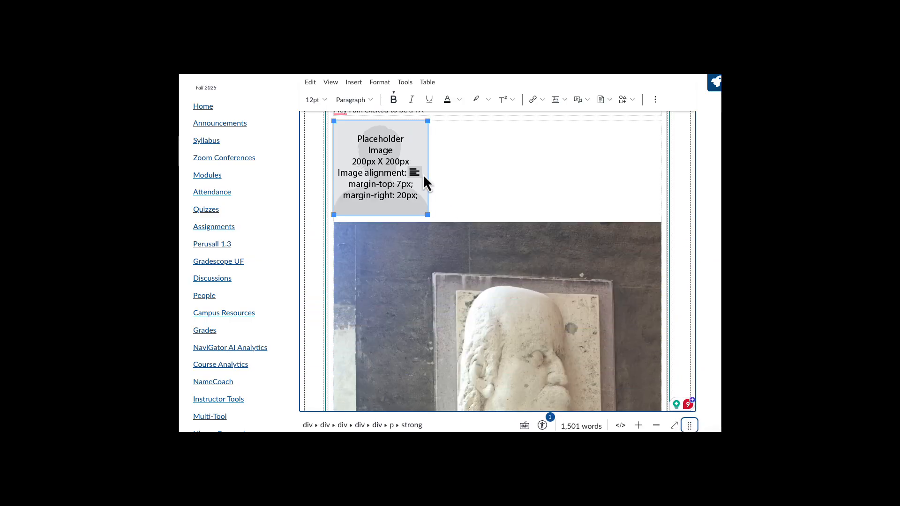
left_click(515, 295)
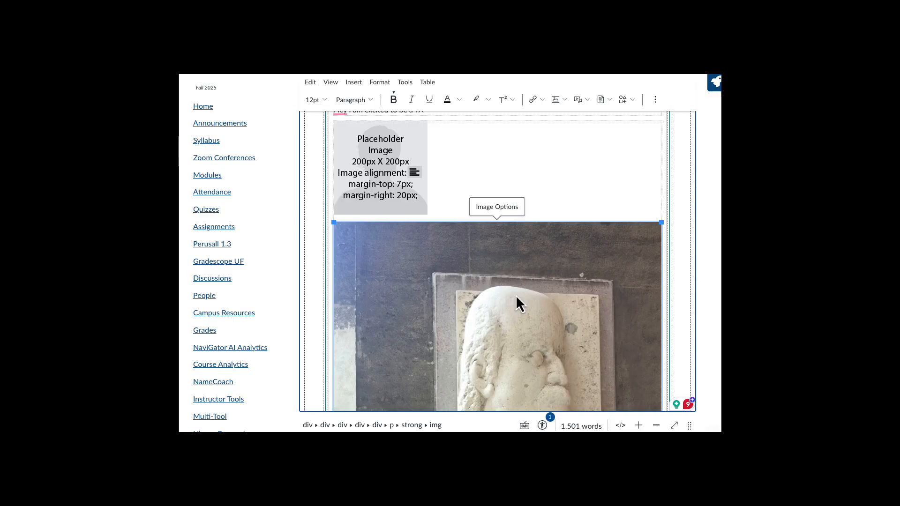
key("Delete")
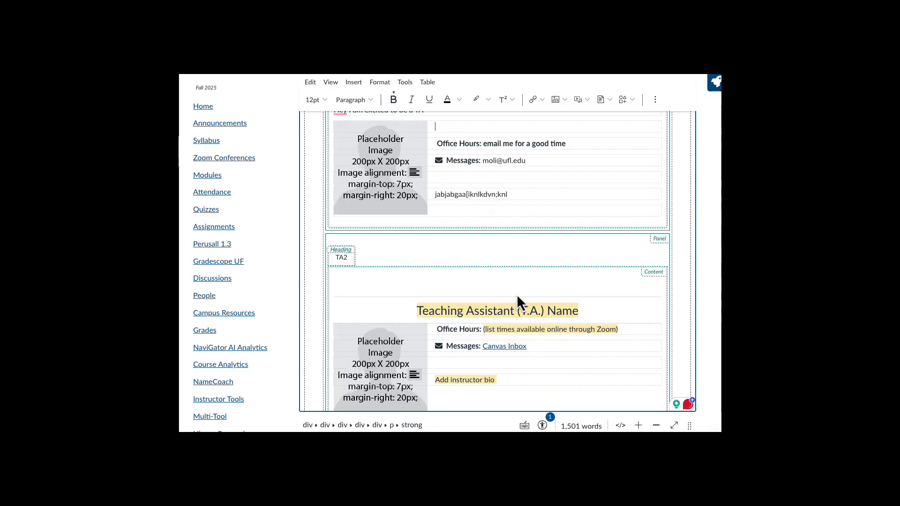
scroll(521, 276, "up", 7)
scroll(521, 266, "down", 5)
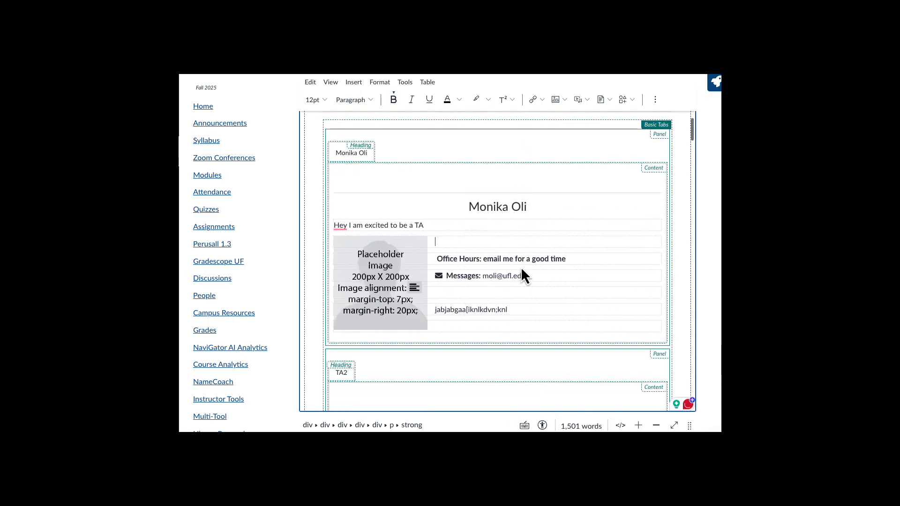
left_click(379, 241)
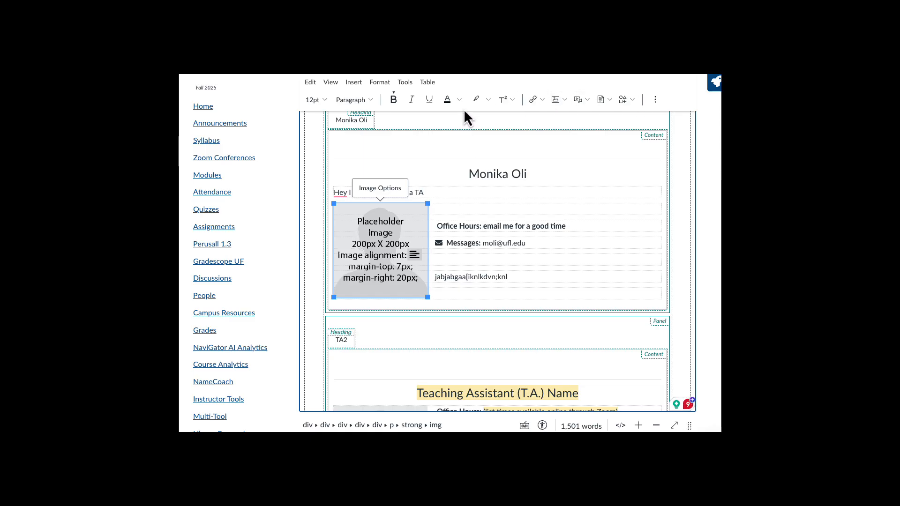
- Load the thumbs-up photo from the Desktop into the Upload / Embed Image dialog (1100 × 1467)
left_click(656, 101)
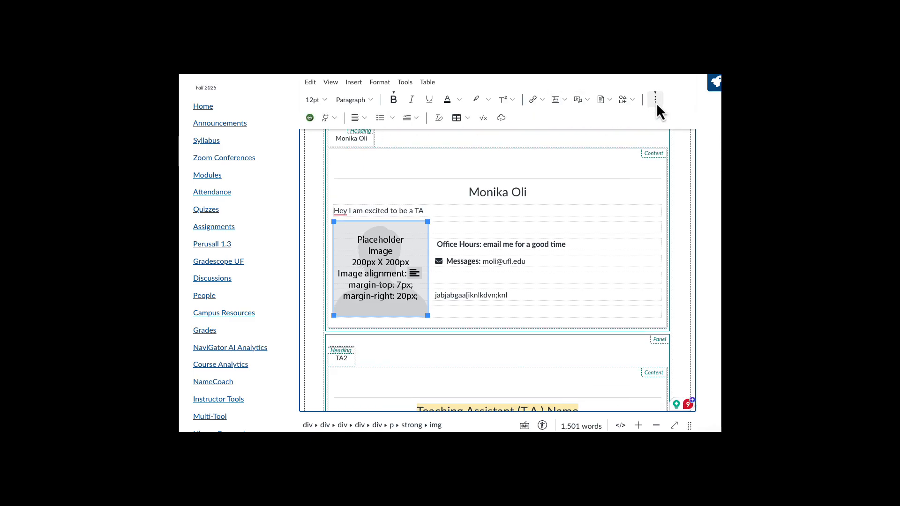
left_click(333, 118)
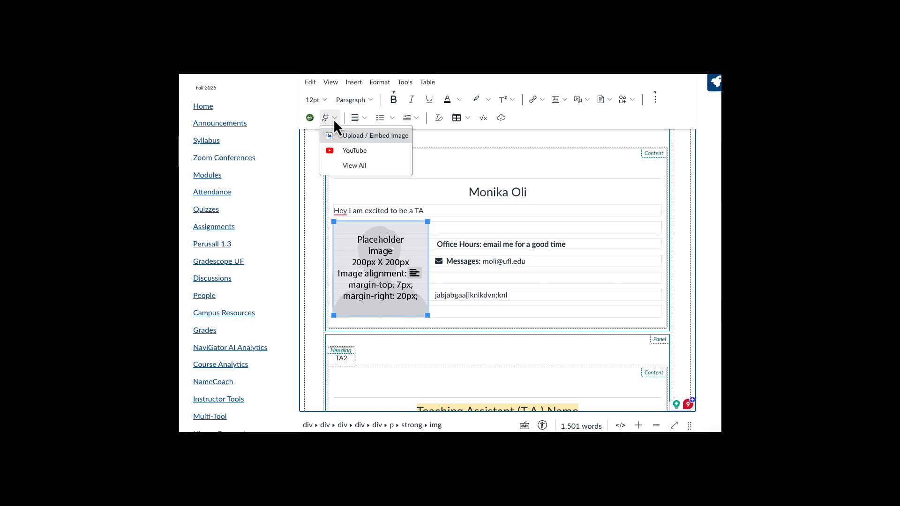
left_click(362, 135)
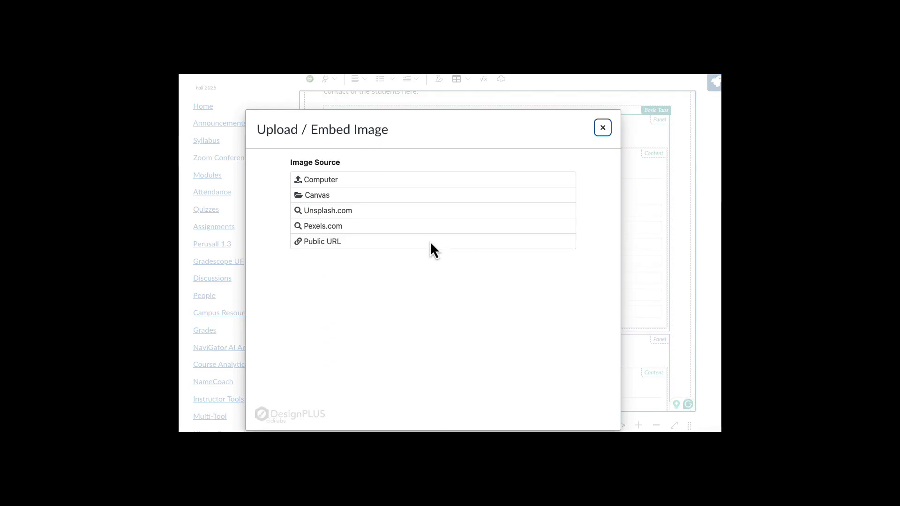
left_click(324, 180)
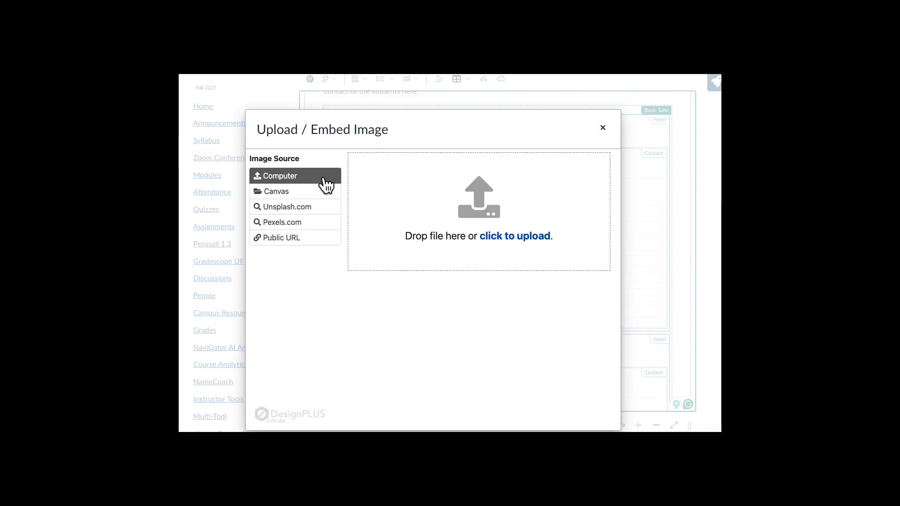
left_click(539, 237)
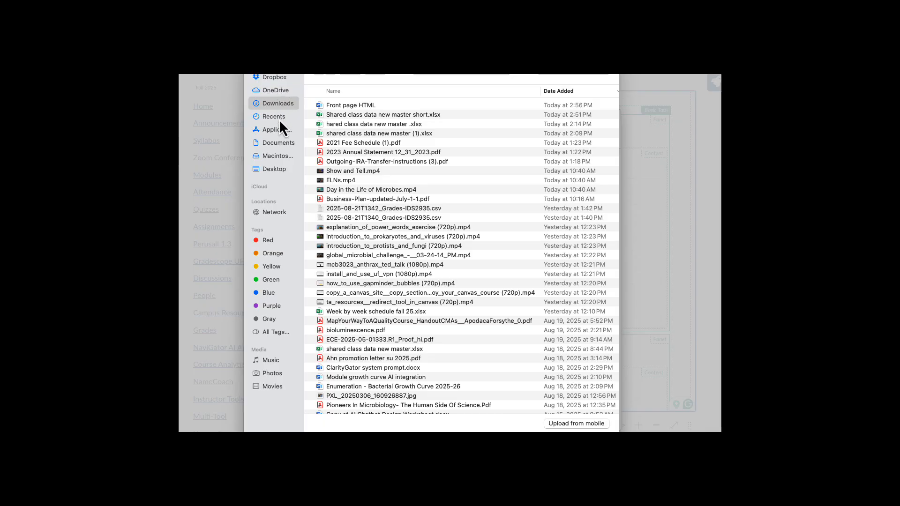
left_click(275, 169)
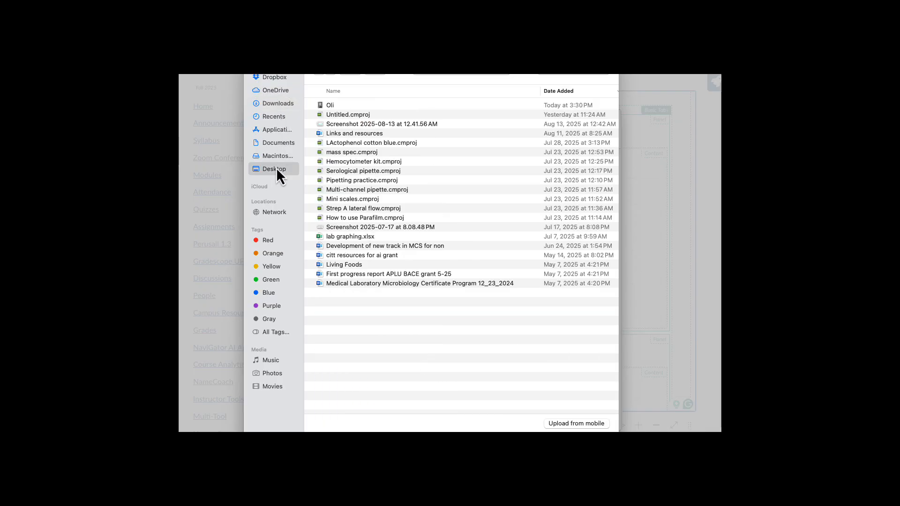
double_click(328, 105)
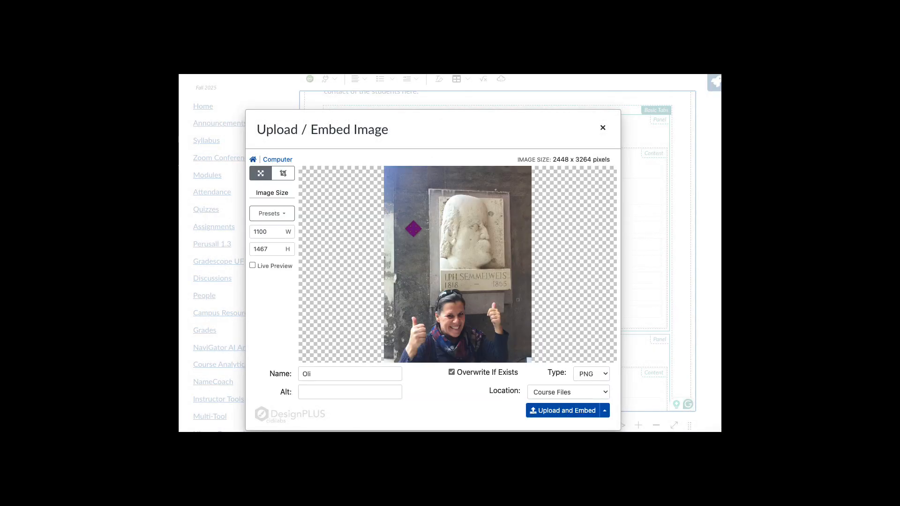
- Crop the thumbs-up photo to a near-square 2153 × 2149 and embed it in the TA panel
left_click(283, 174)
left_click_drag(398, 186, 394, 211)
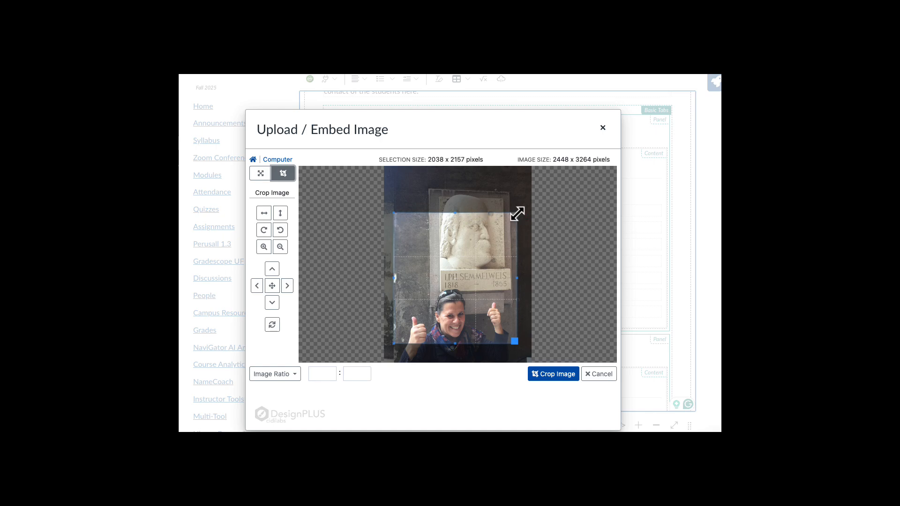
left_click_drag(515, 211, 524, 213)
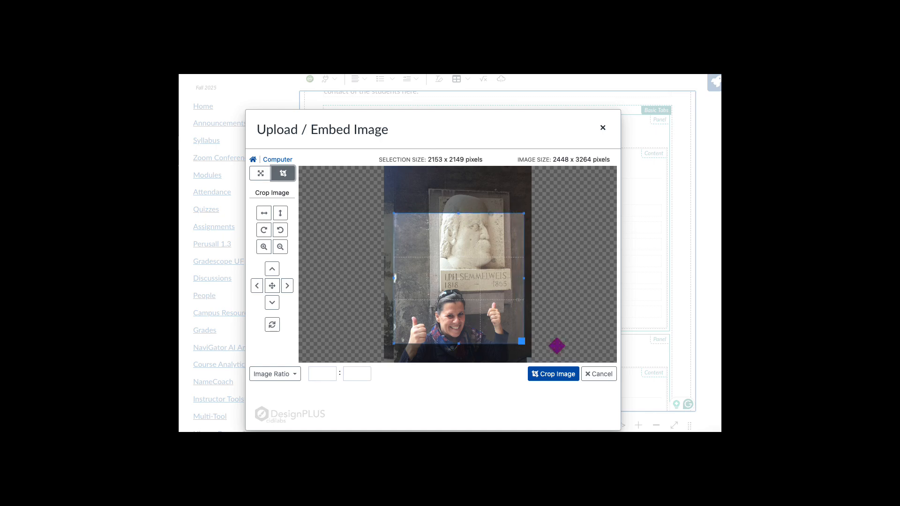
left_click(563, 381)
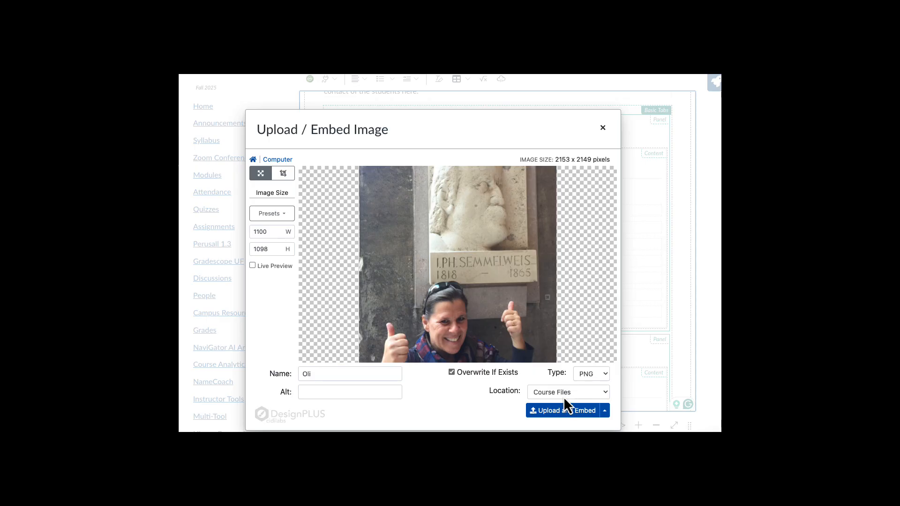
left_click(563, 411)
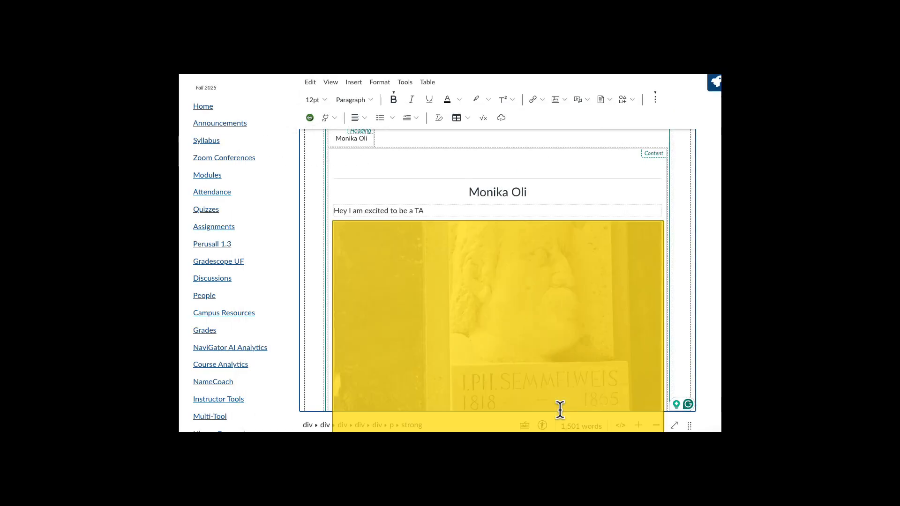
- Resize the embedded photo down to about 230 × 228 pixels
left_click(420, 278)
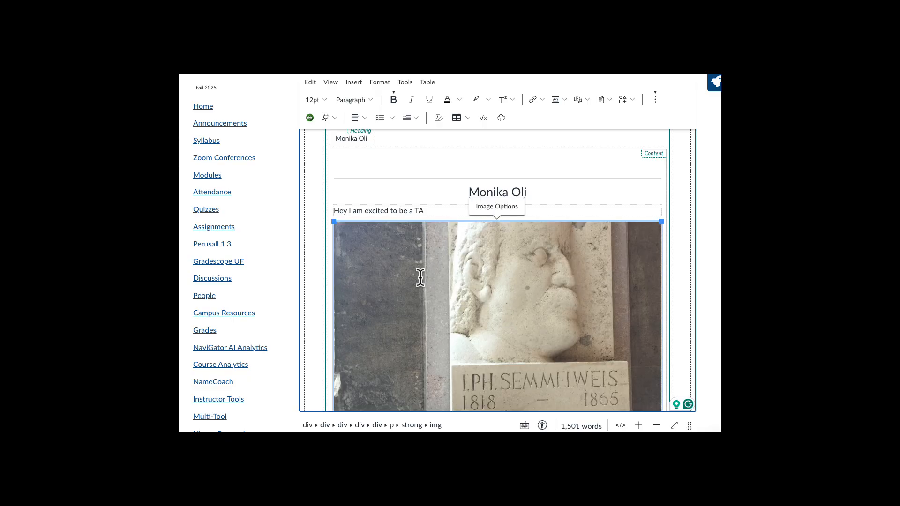
left_click_drag(337, 224, 473, 353)
left_click_drag(339, 225, 371, 261)
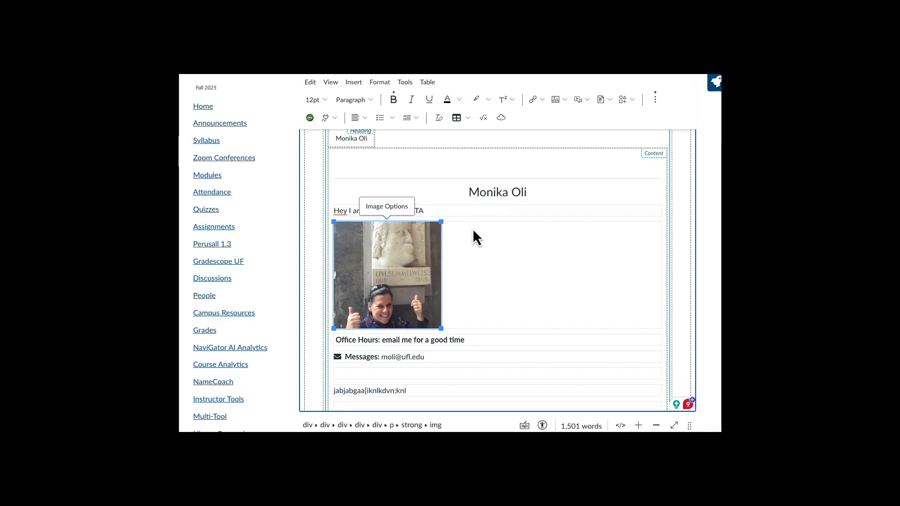
- Set the photo's DesignPLUS image position to Float Left so the text wraps beside it
left_click(670, 89)
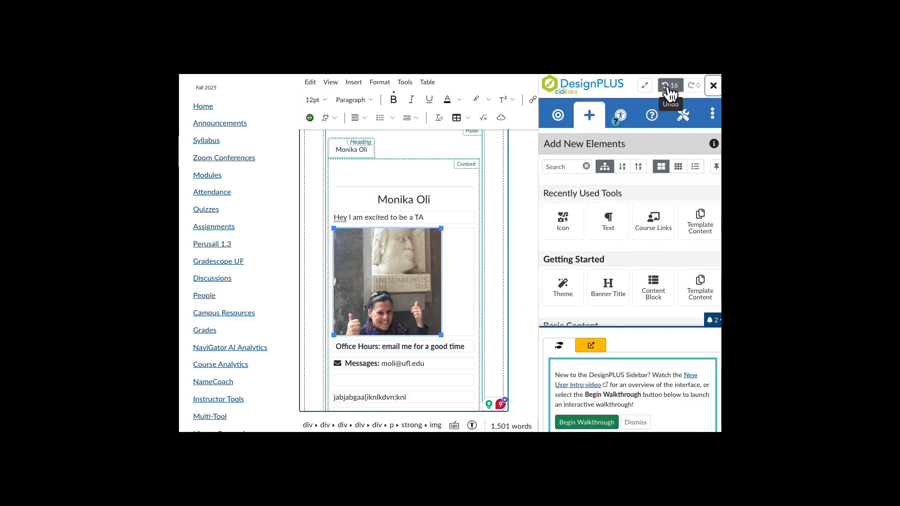
left_click(403, 289)
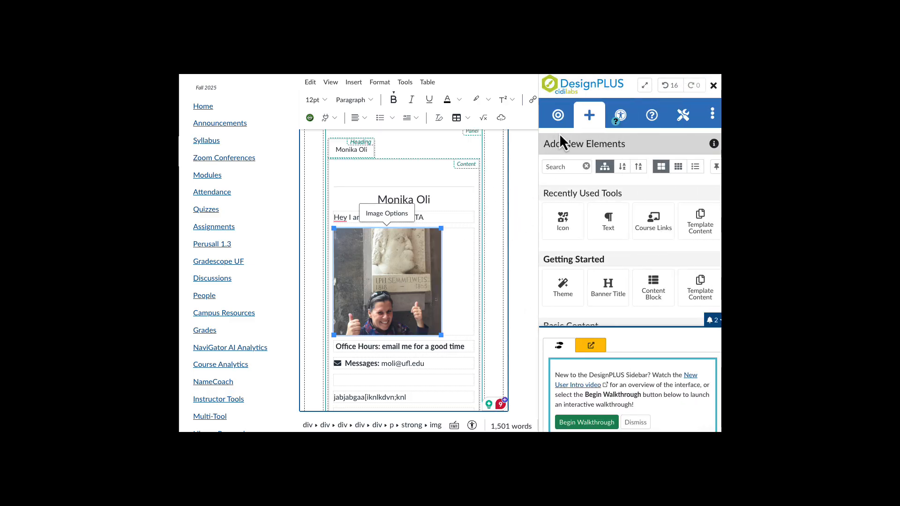
left_click(558, 115)
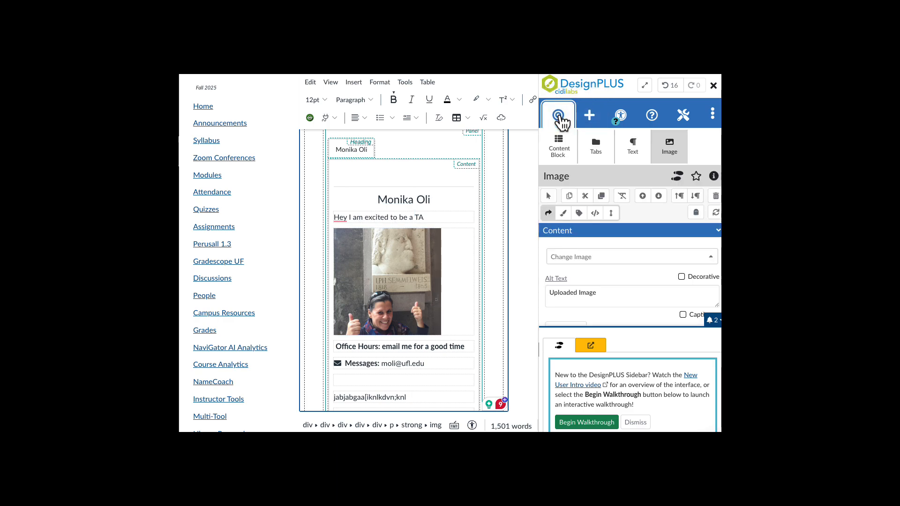
left_click(675, 149)
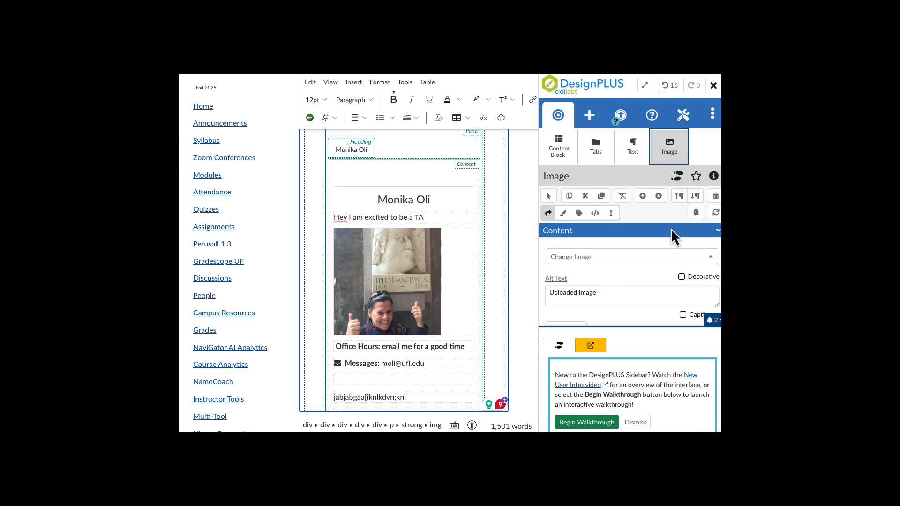
scroll(640, 296, "down", 5)
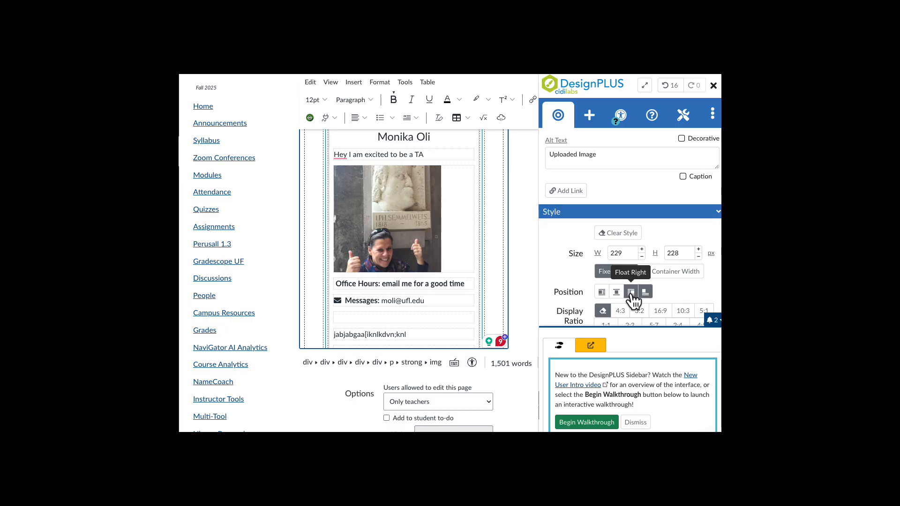
left_click(632, 298)
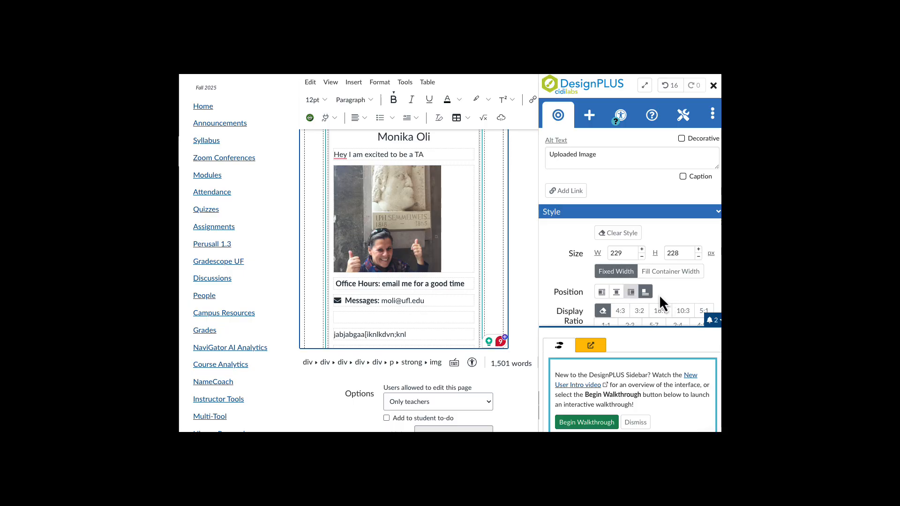
left_click(602, 291)
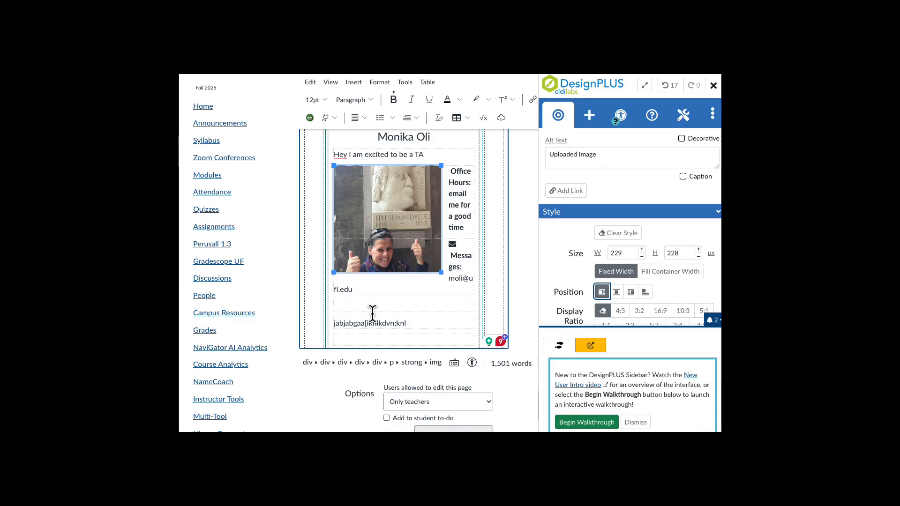
scroll(511, 390, "down", 5)
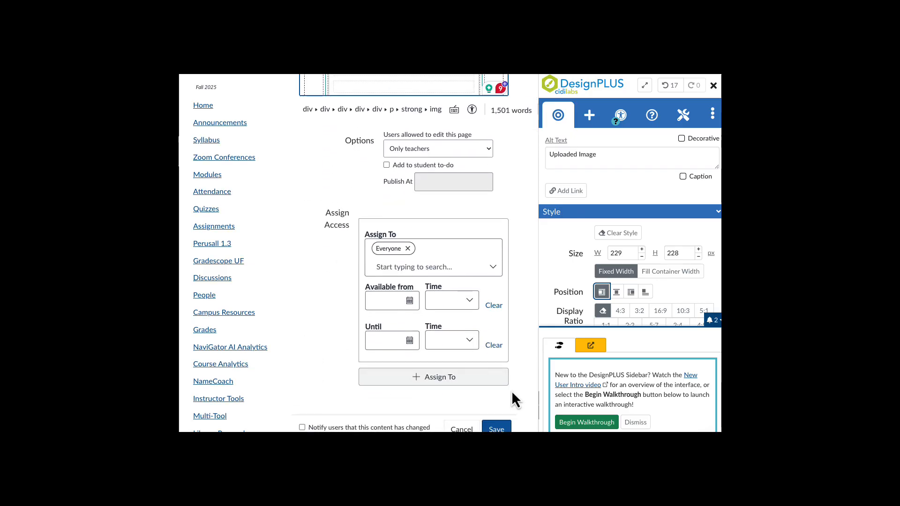
- Save the Contact Page and check the Undergraduate Teaching Assistants tabs in the published view
left_click(505, 428)
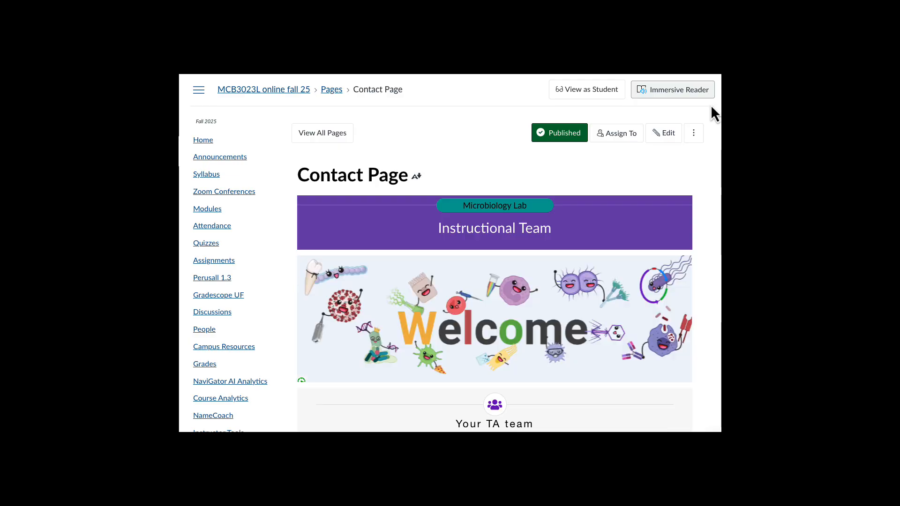
scroll(622, 237, "down", 2)
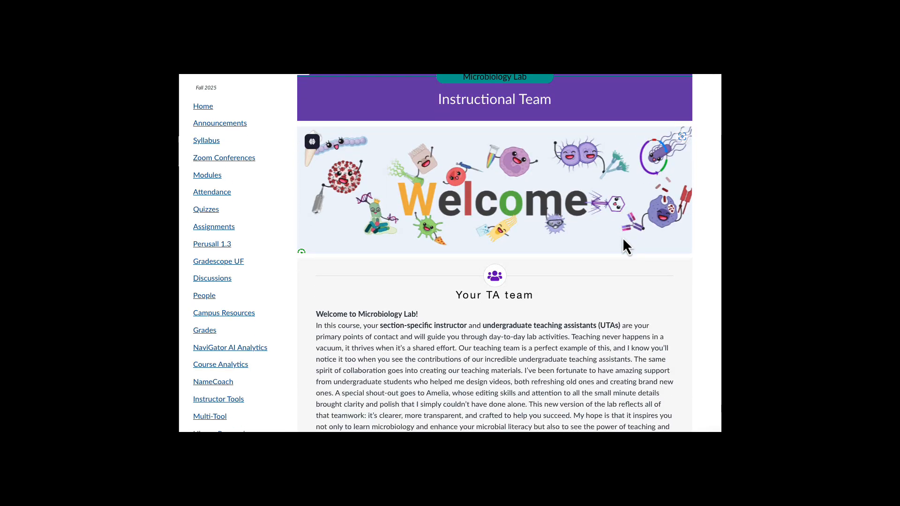
scroll(623, 237, "down", 8)
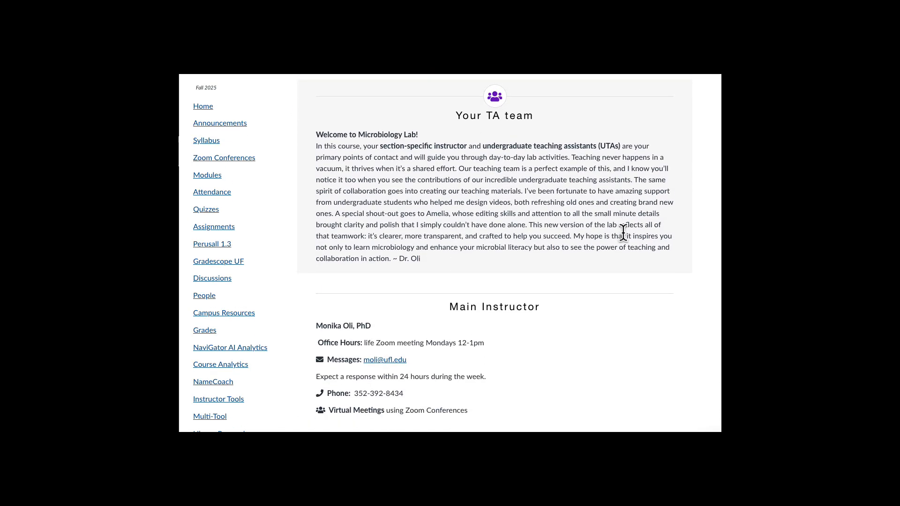
scroll(622, 232, "down", 2)
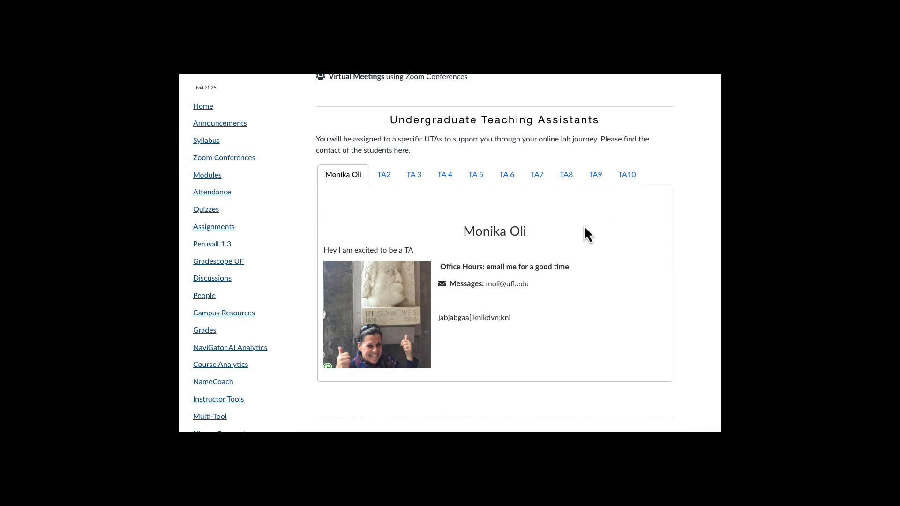
scroll(604, 261, "down", 1)
scroll(604, 263, "down", 1)
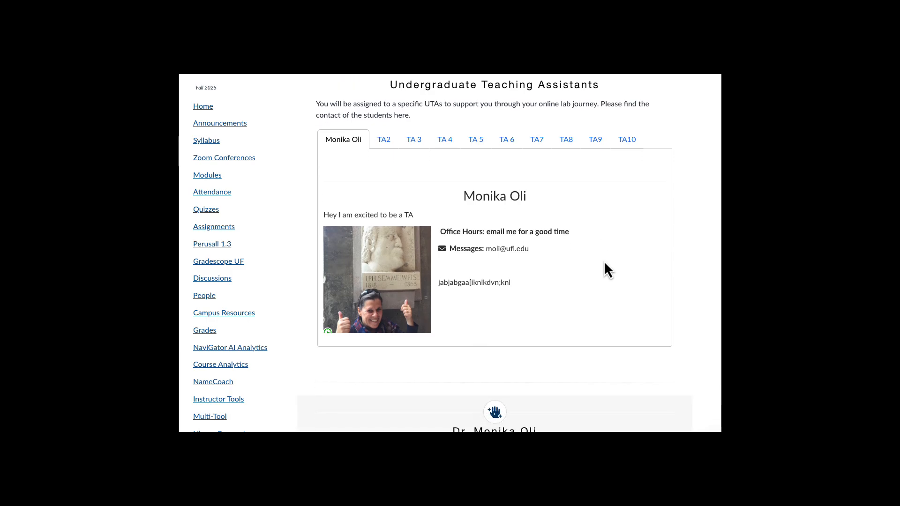